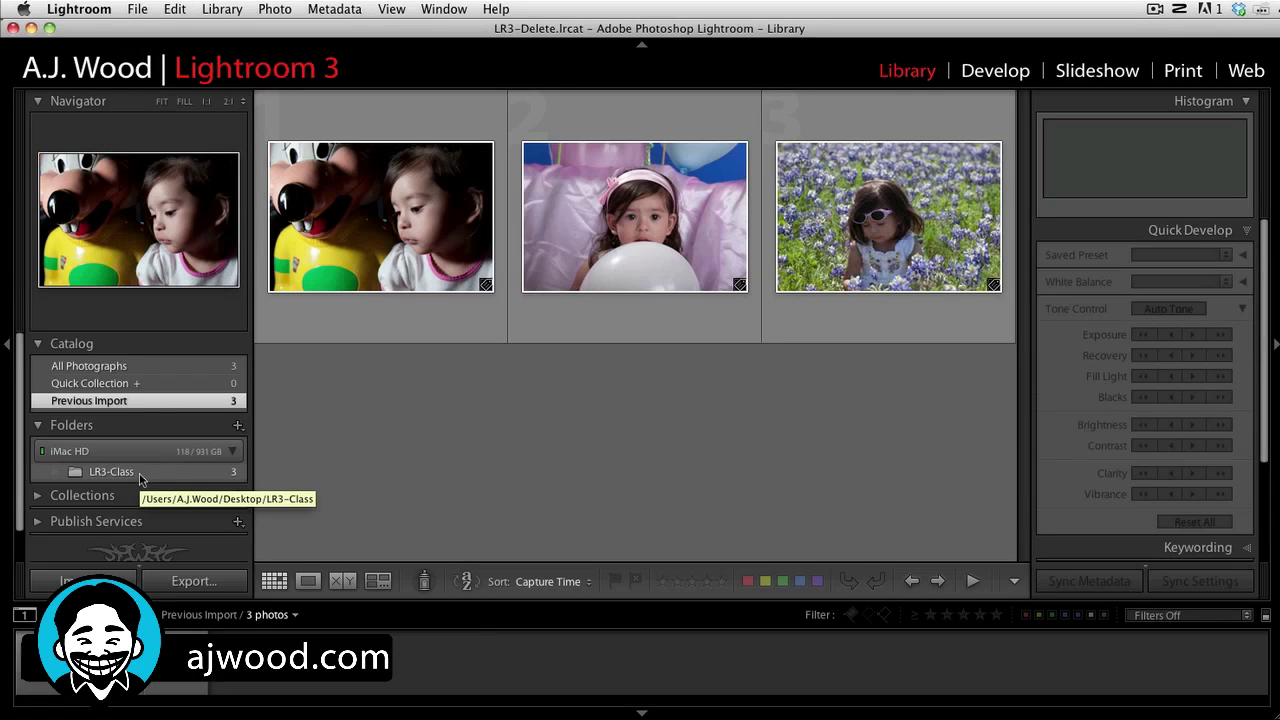
Step: Apply the B&W Creative - Look 1 preset to all three photos, then deselect them
{"action": "left_click", "coordinate": [379, 412]}
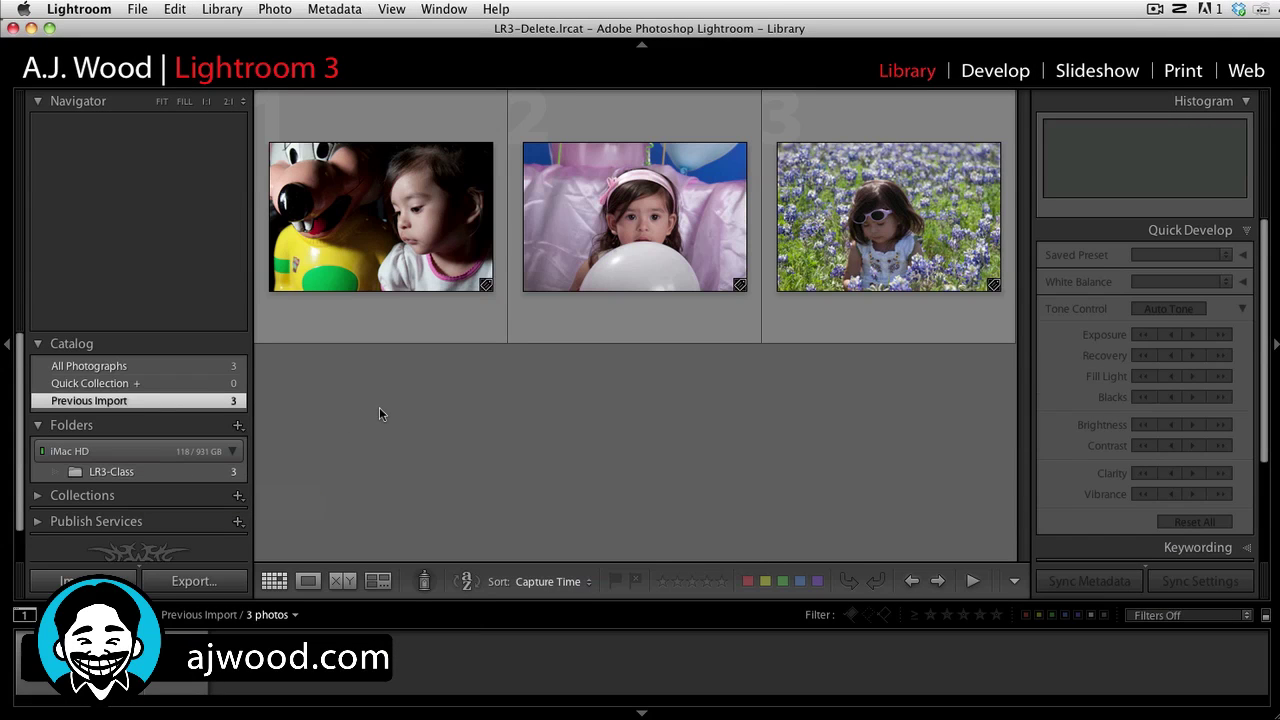
{"action": "left_click", "coordinate": [176, 9]}
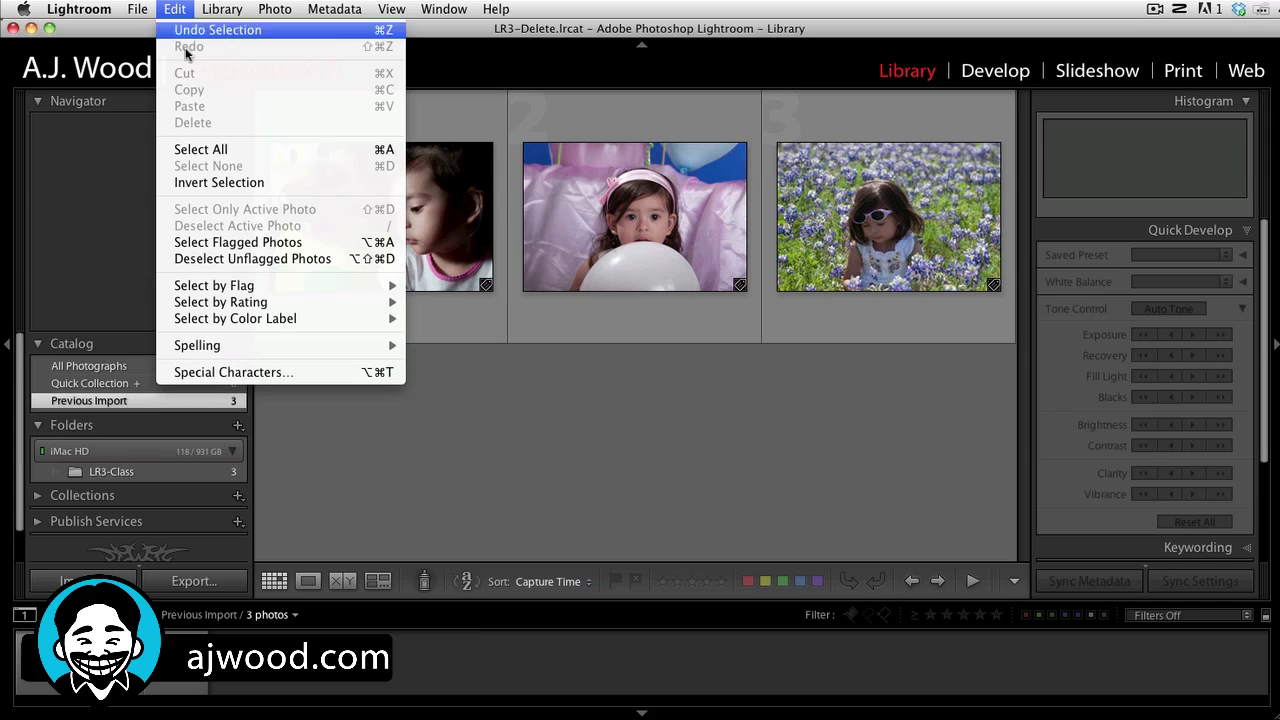
{"action": "left_click", "coordinate": [214, 152]}
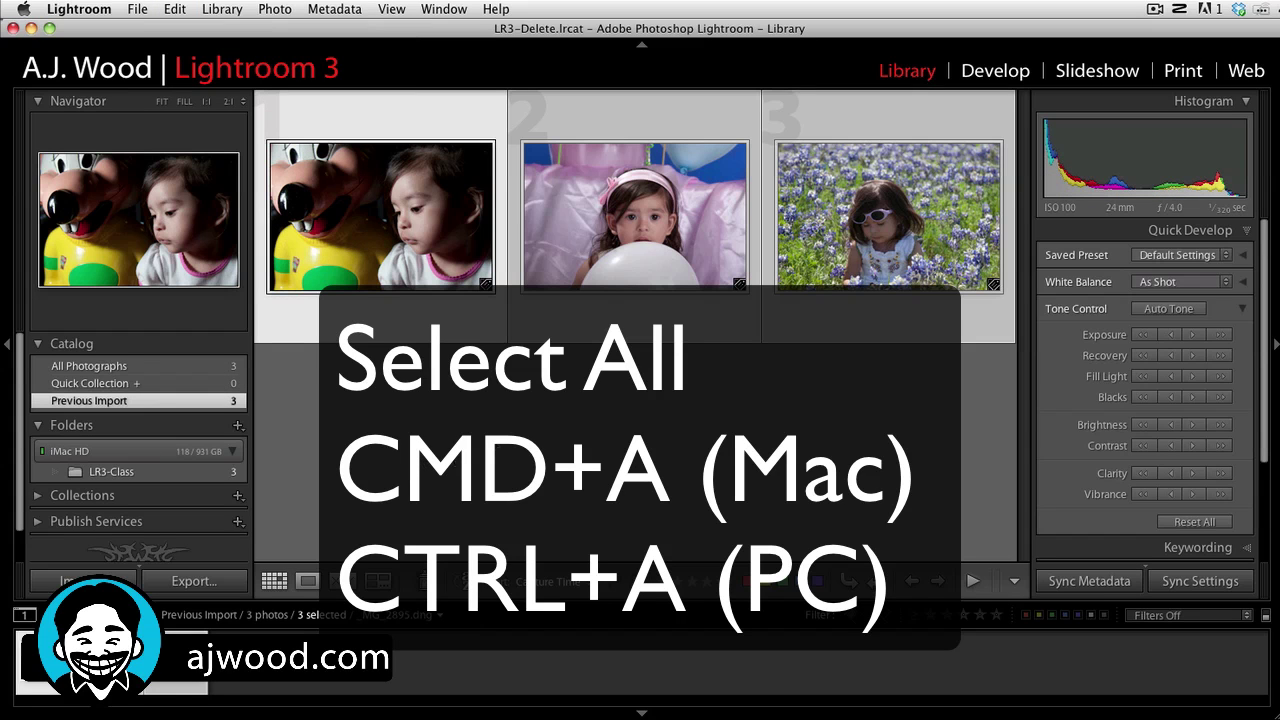
{"action": "left_click", "coordinate": [1177, 256]}
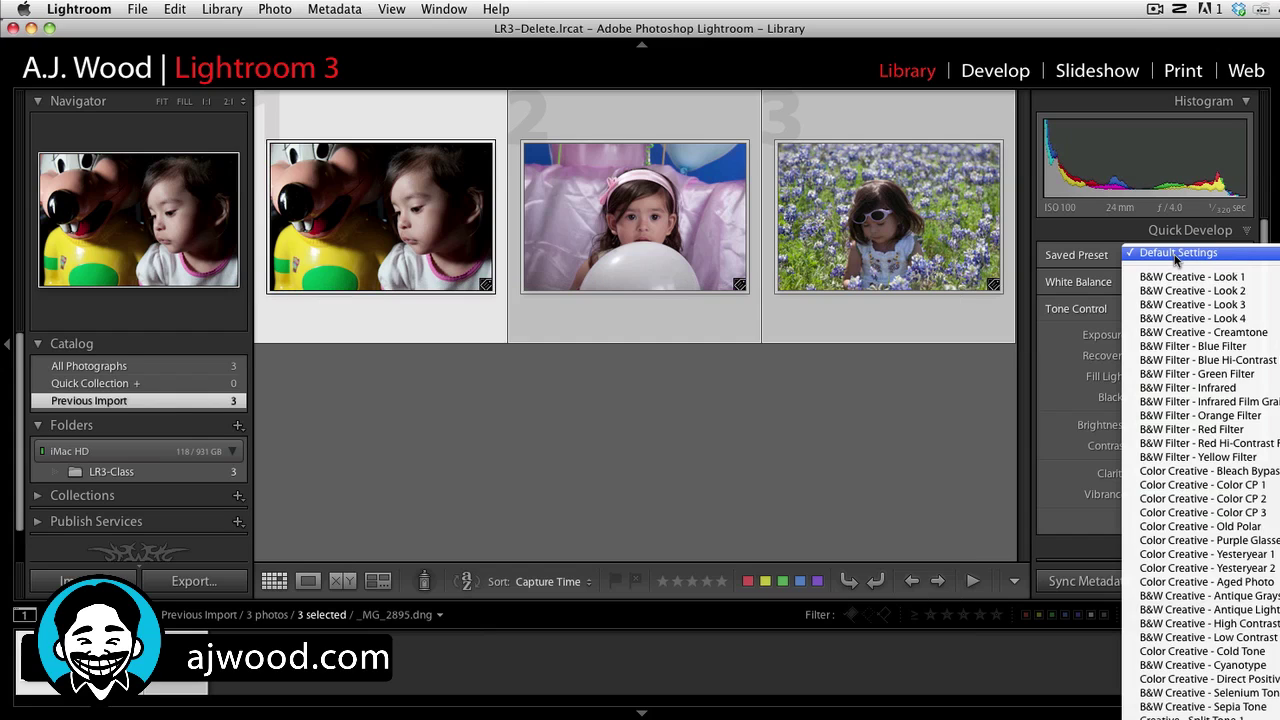
{"action": "left_click", "coordinate": [1175, 278]}
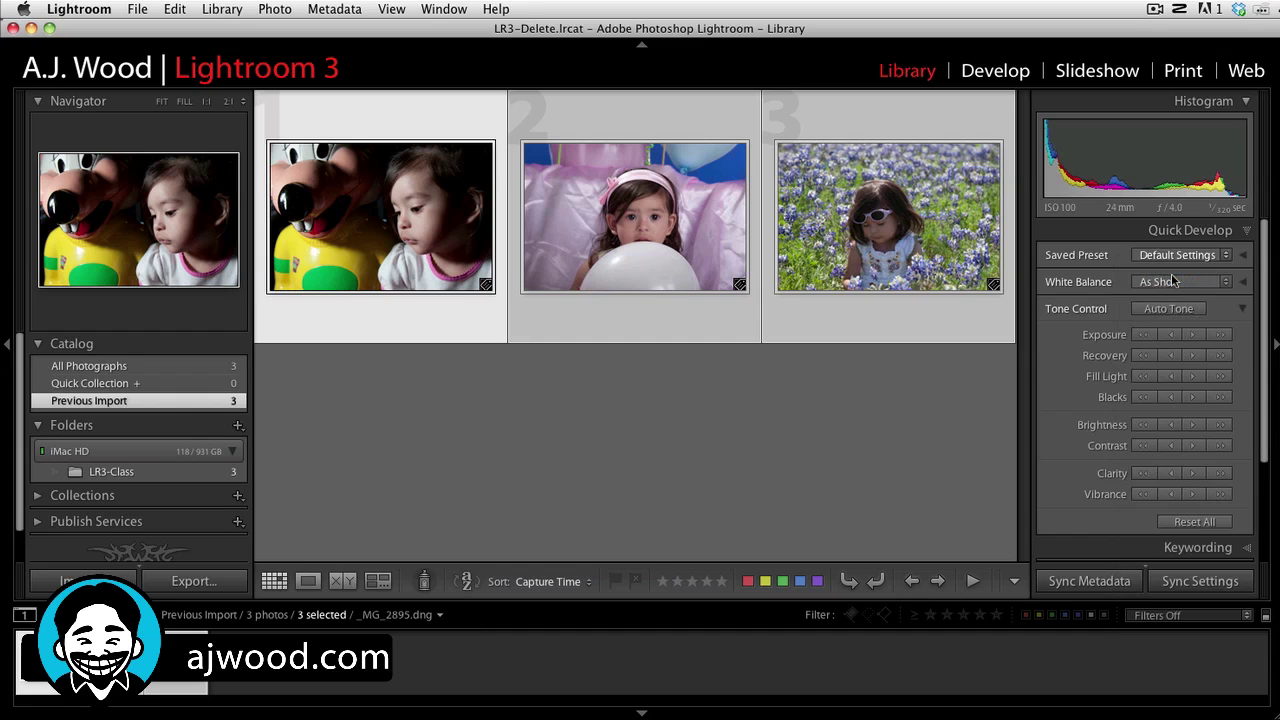
{"action": "left_click", "coordinate": [530, 407]}
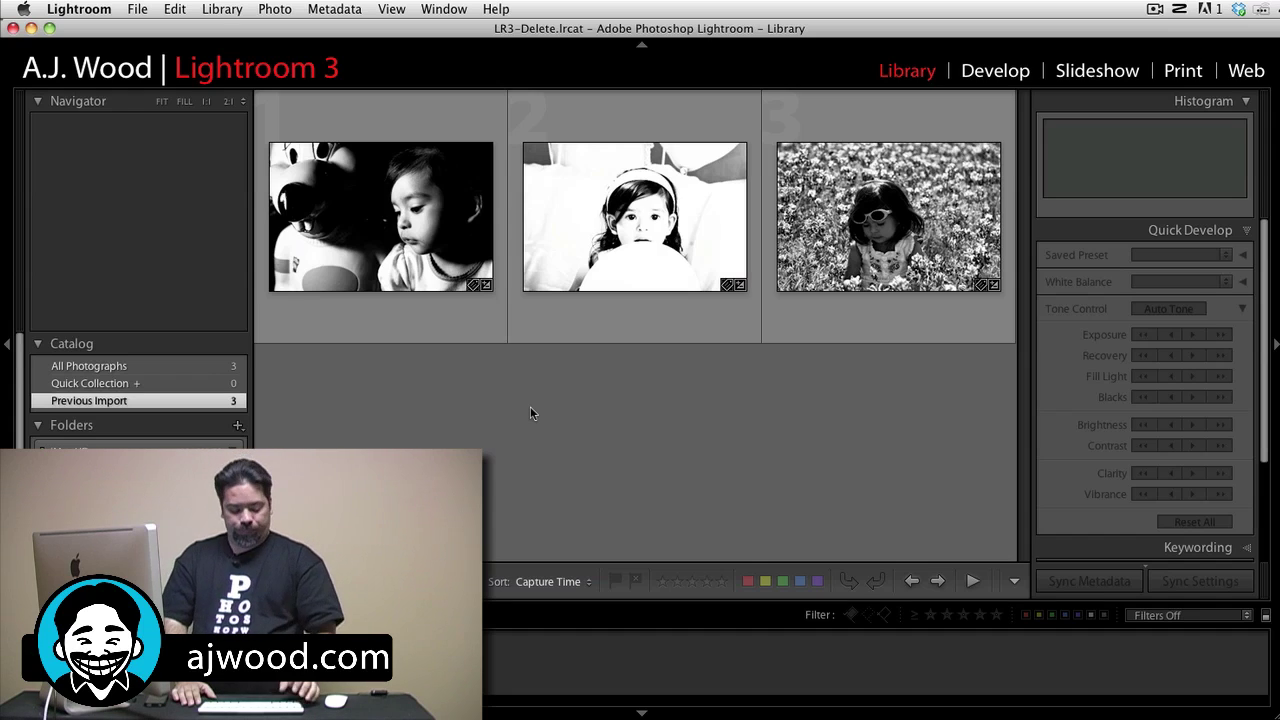
Step: Switch to Finder to see _MG_2895.dng, _MG_3204.jpg and _MG_3437.CR2 still in colour
{"action": "key", "text": "super+Tab"}
{"action": "key", "text": "super+Tab"}
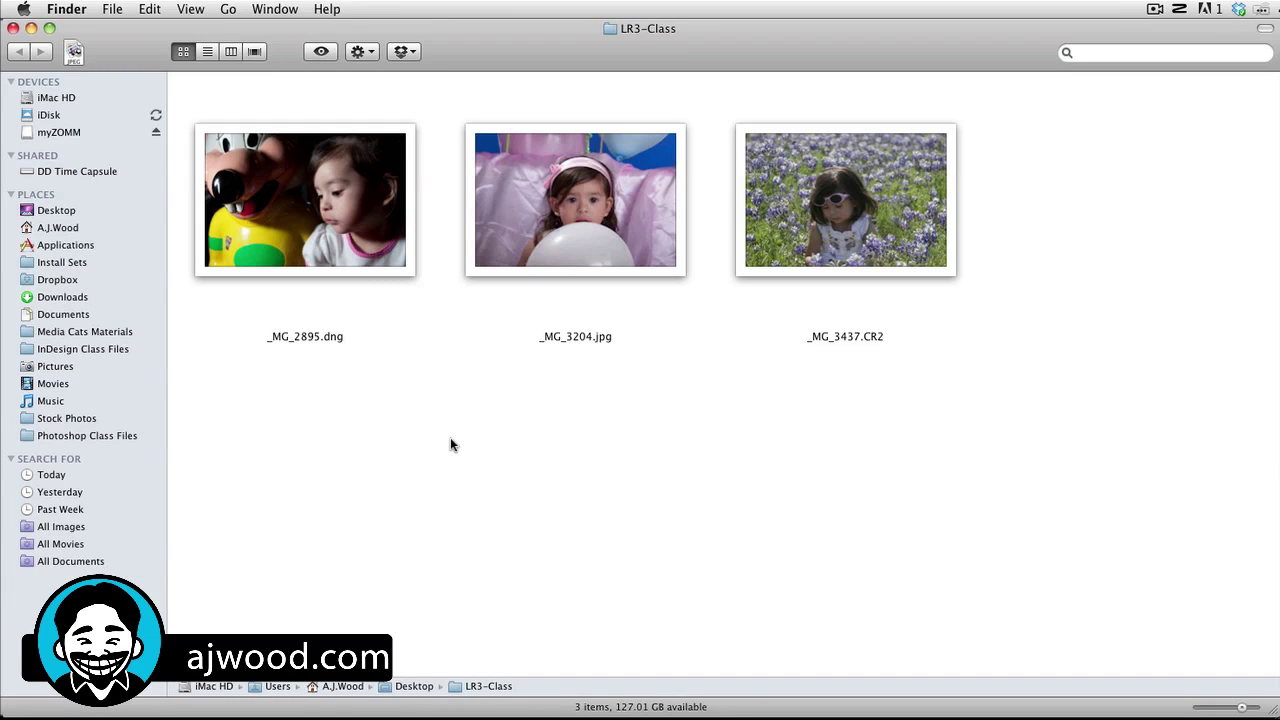
Step: Check the LR3-Class photos in Bridge CS5, then return to Lightroom
{"action": "key", "text": "super+Tab"}
{"action": "key", "text": "super+Tab"}
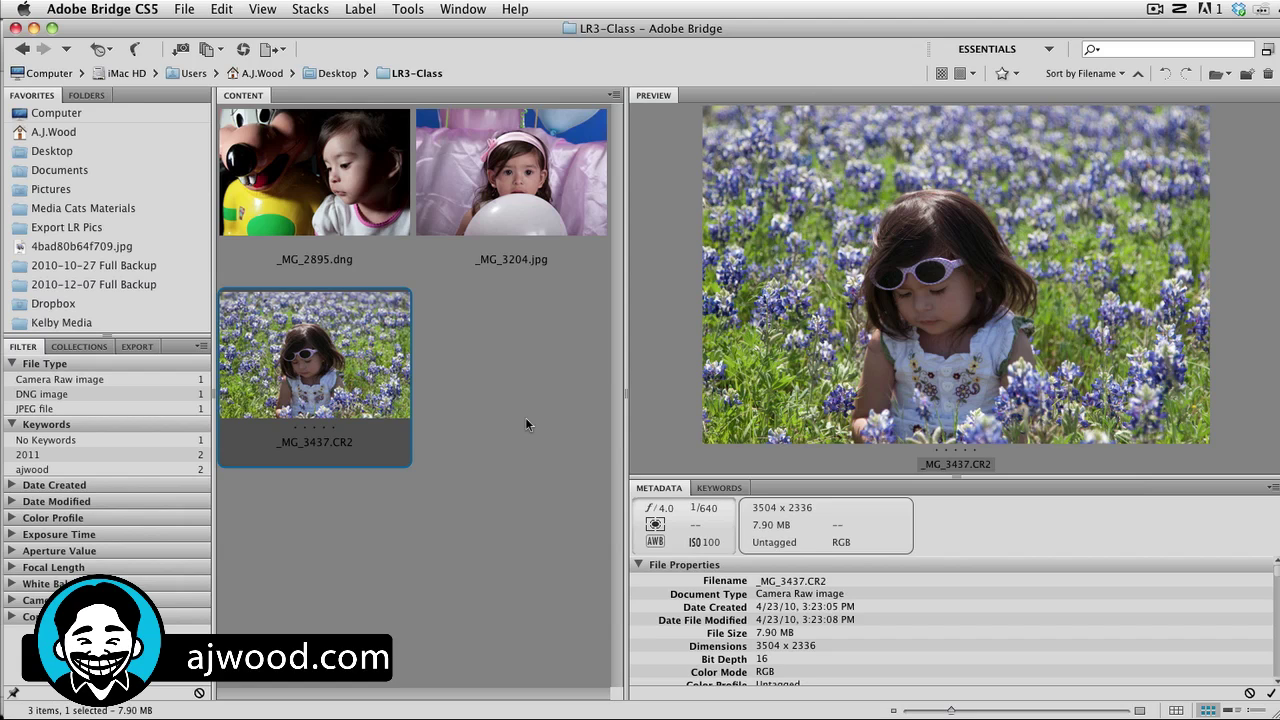
{"action": "key", "text": "super+Tab"}
{"action": "key", "text": "super+Tab"}
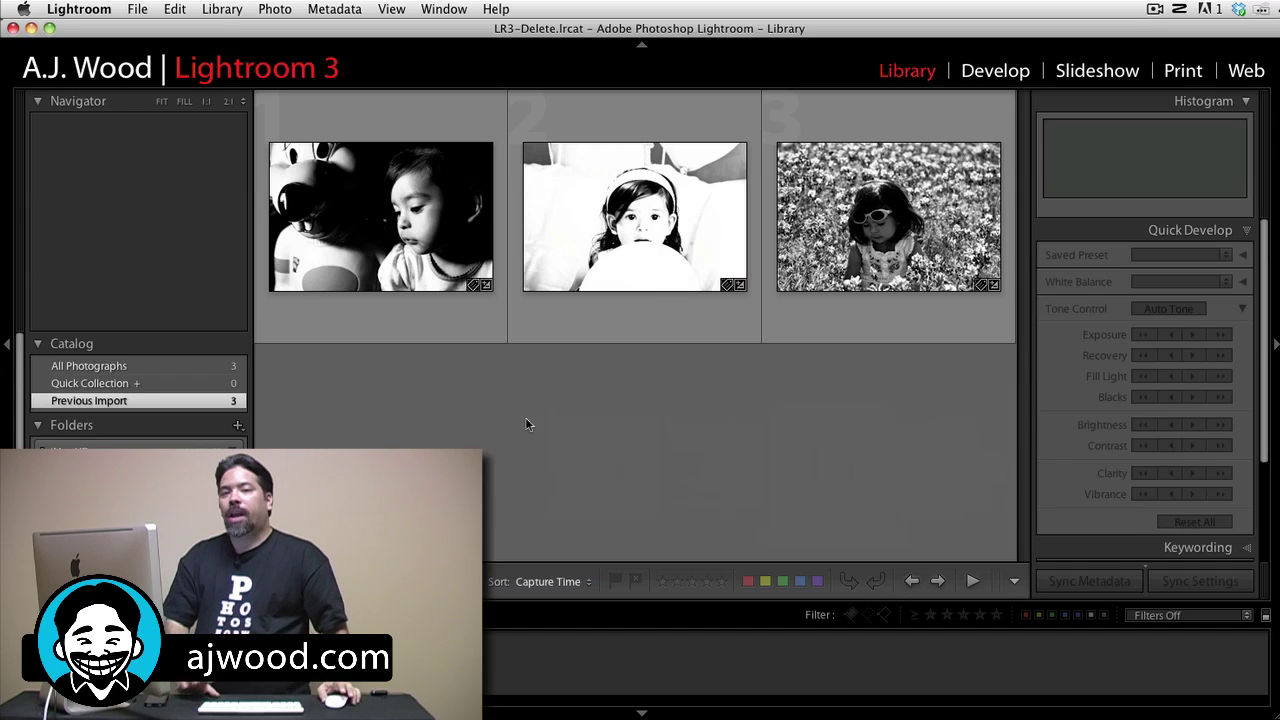
Step: Run Update DNG Preview & Metadata on _MG_2895.dng, then check its Finder icon
{"action": "left_click", "coordinate": [423, 217]}
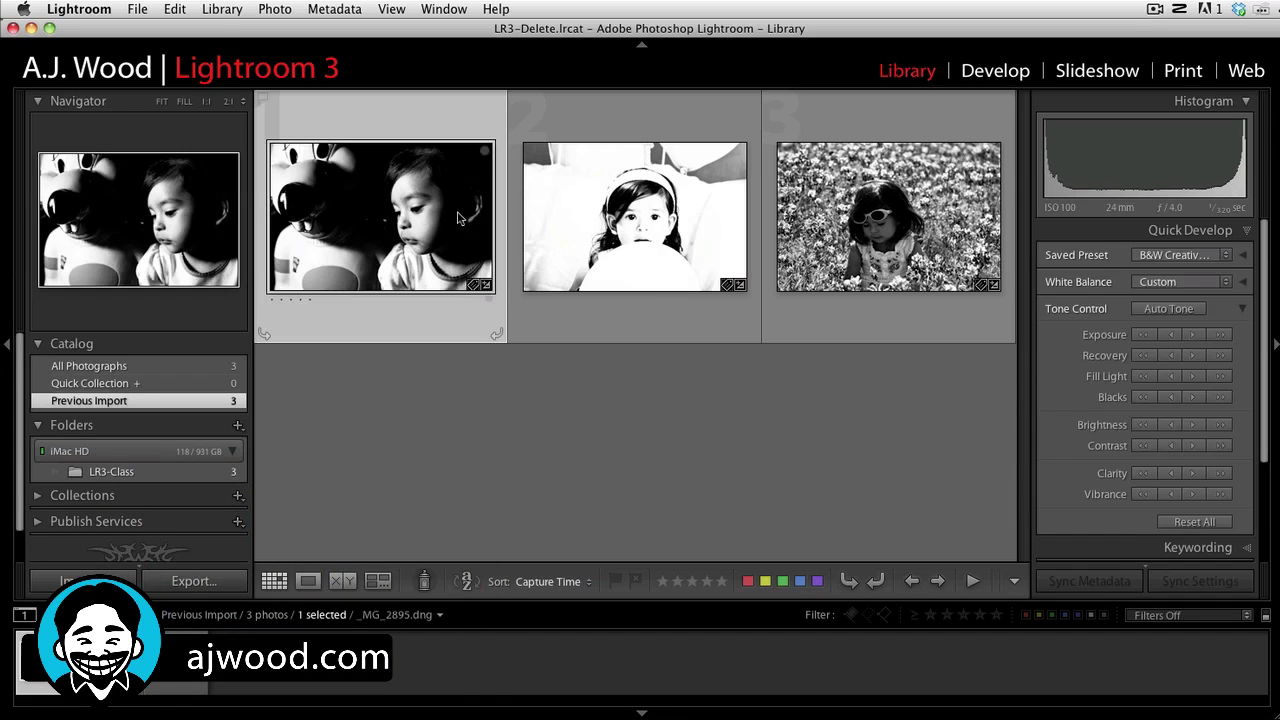
{"action": "left_click", "coordinate": [333, 9]}
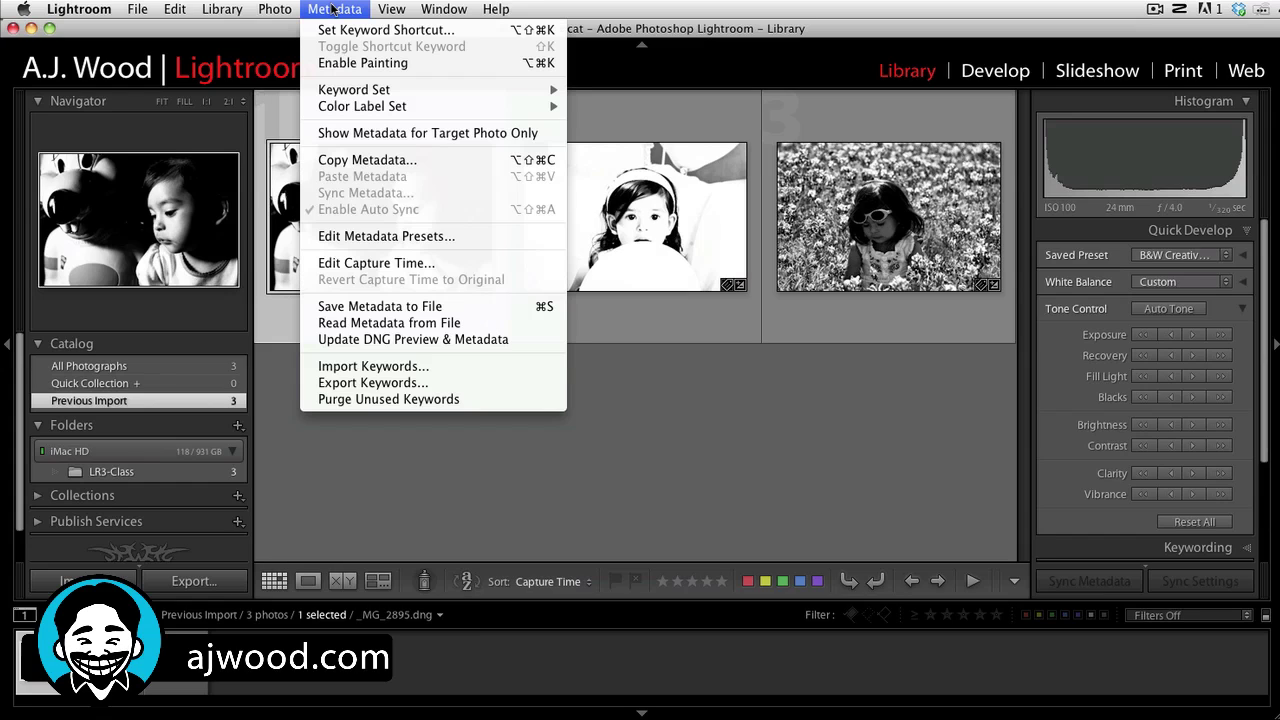
{"action": "left_click", "coordinate": [397, 340]}
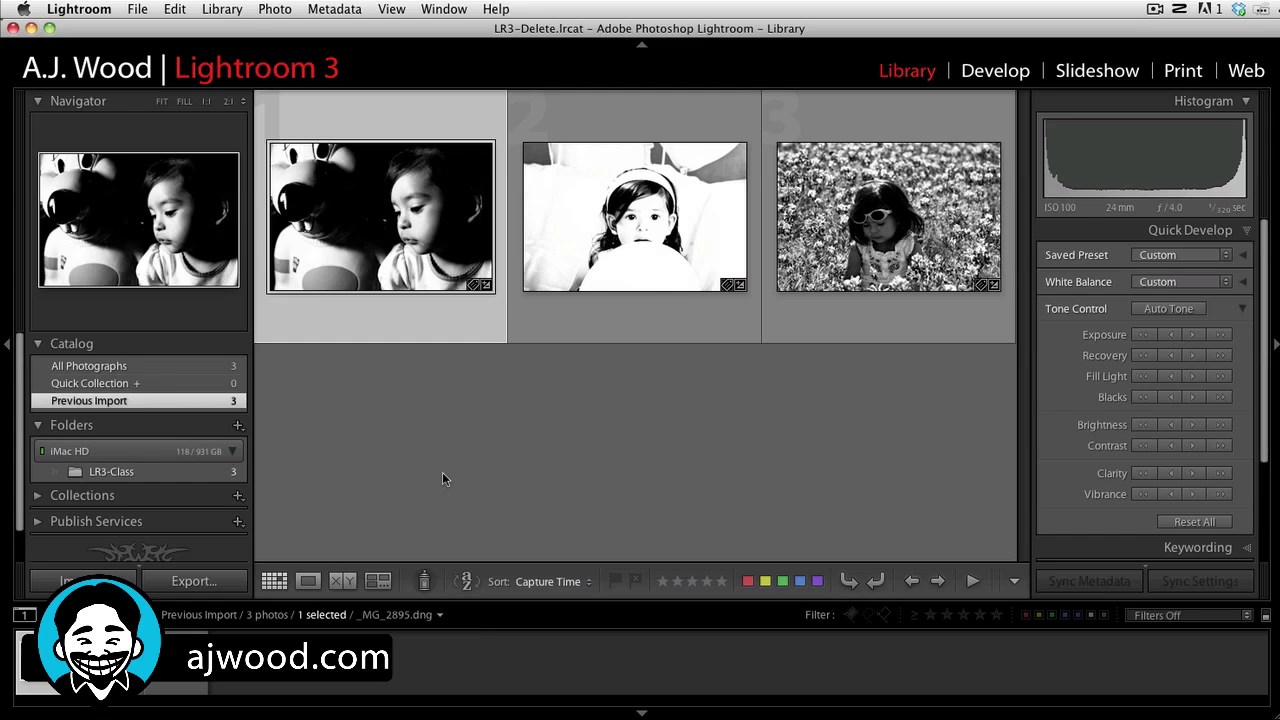
{"action": "key", "text": "super+Tab"}
{"action": "key", "text": "super+Tab"}
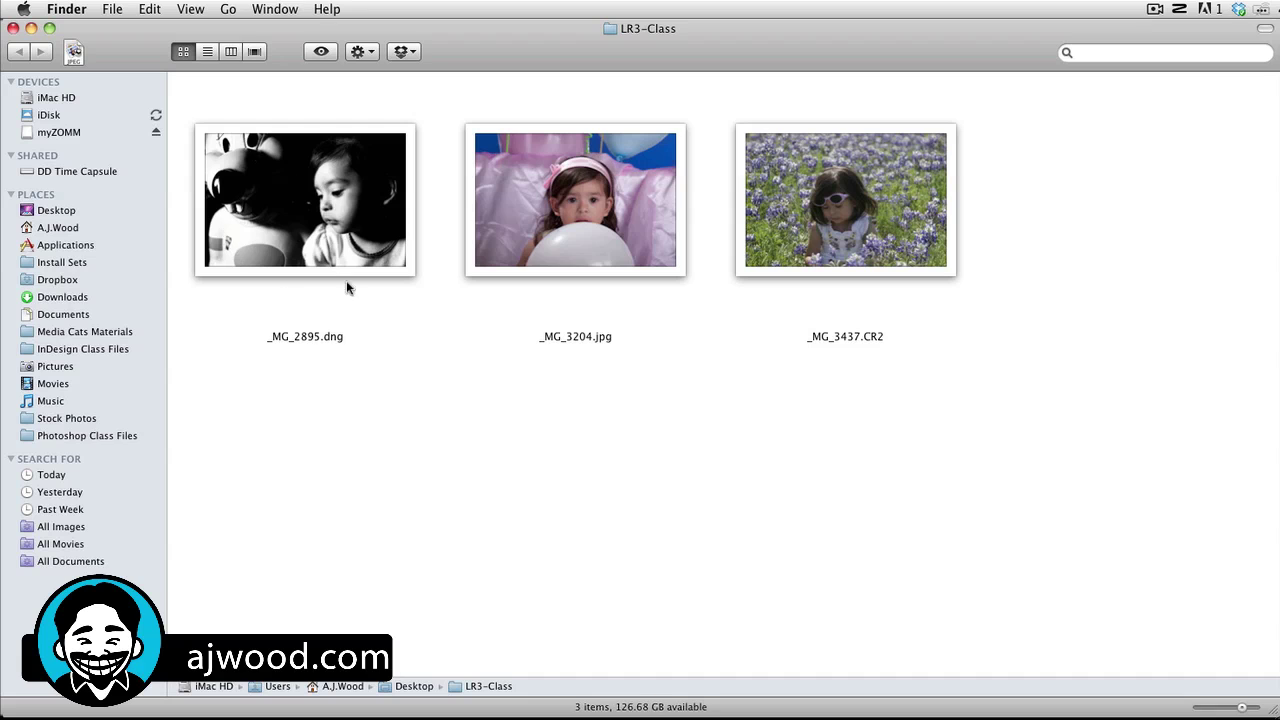
Step: Select _MG_2895.dng in Bridge to preview its black-and-white version
{"action": "key", "text": "super+Tab"}
{"action": "key", "text": "super+Tab"}
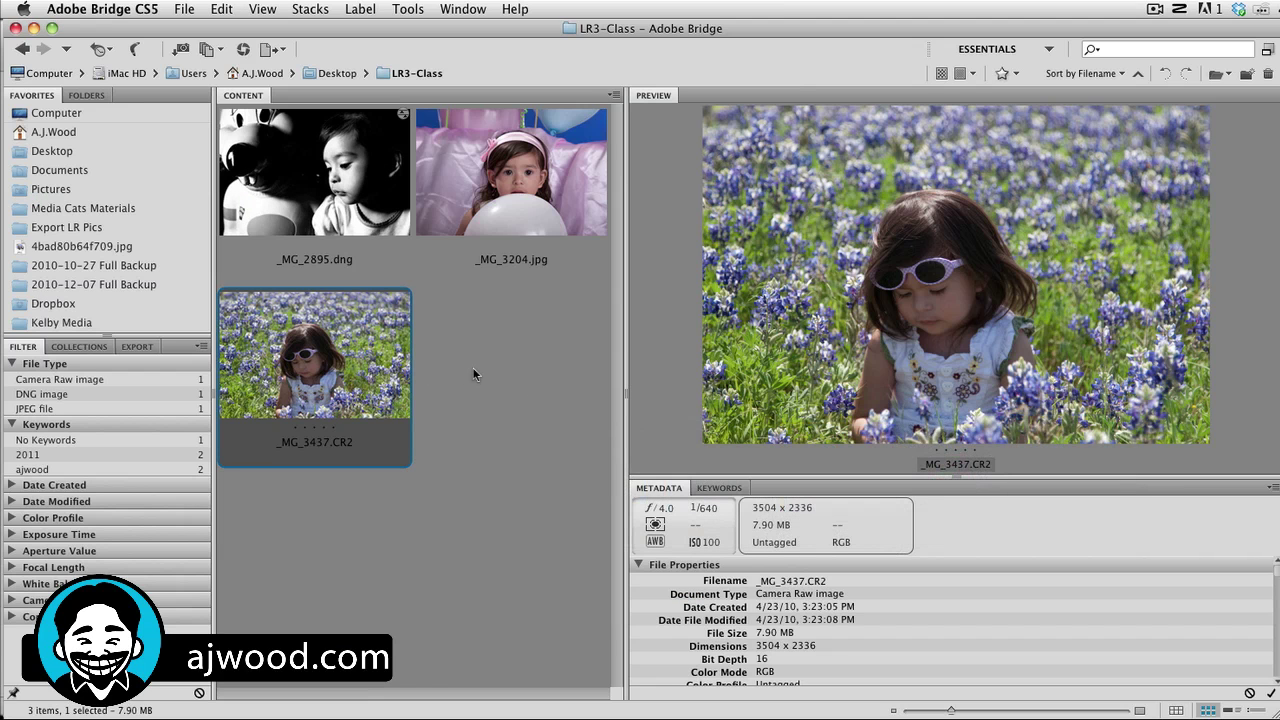
{"action": "key", "text": "Up"}
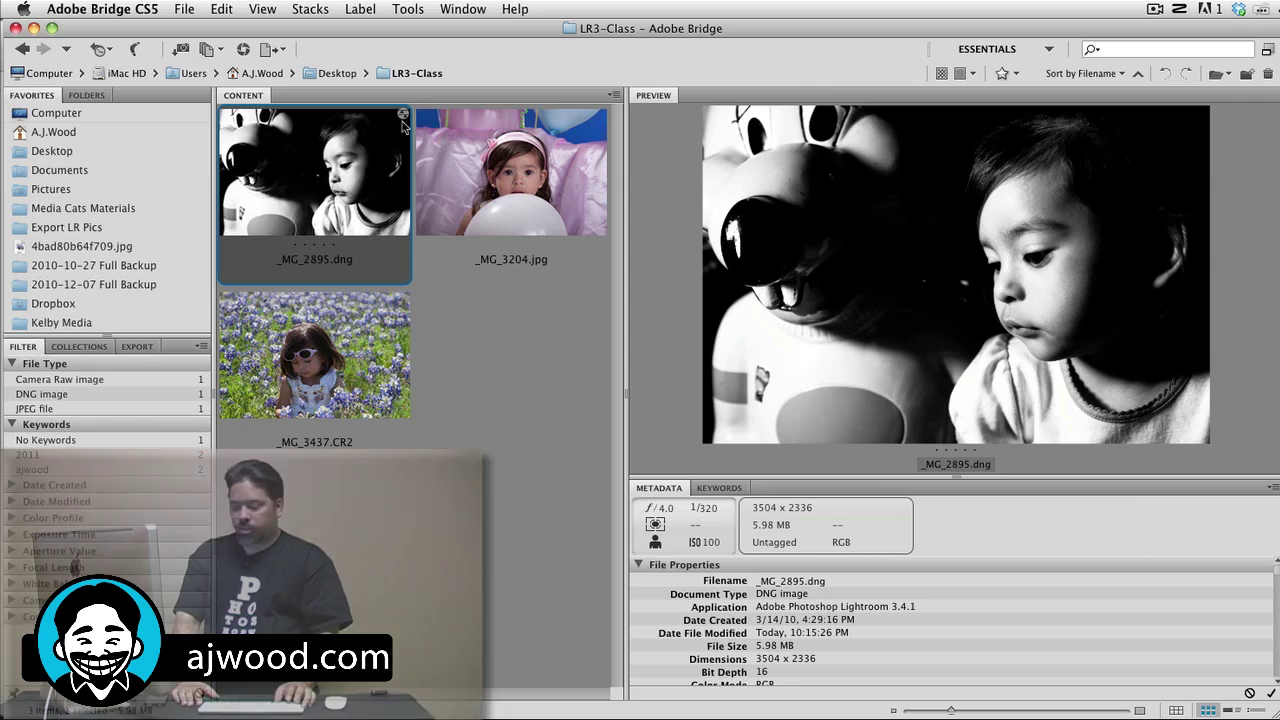
Step: Enable 'Automatically write changes into XMP' in the Catalog Settings Metadata tab
{"action": "key", "text": "super+Tab"}
{"action": "key", "text": "super+Tab"}
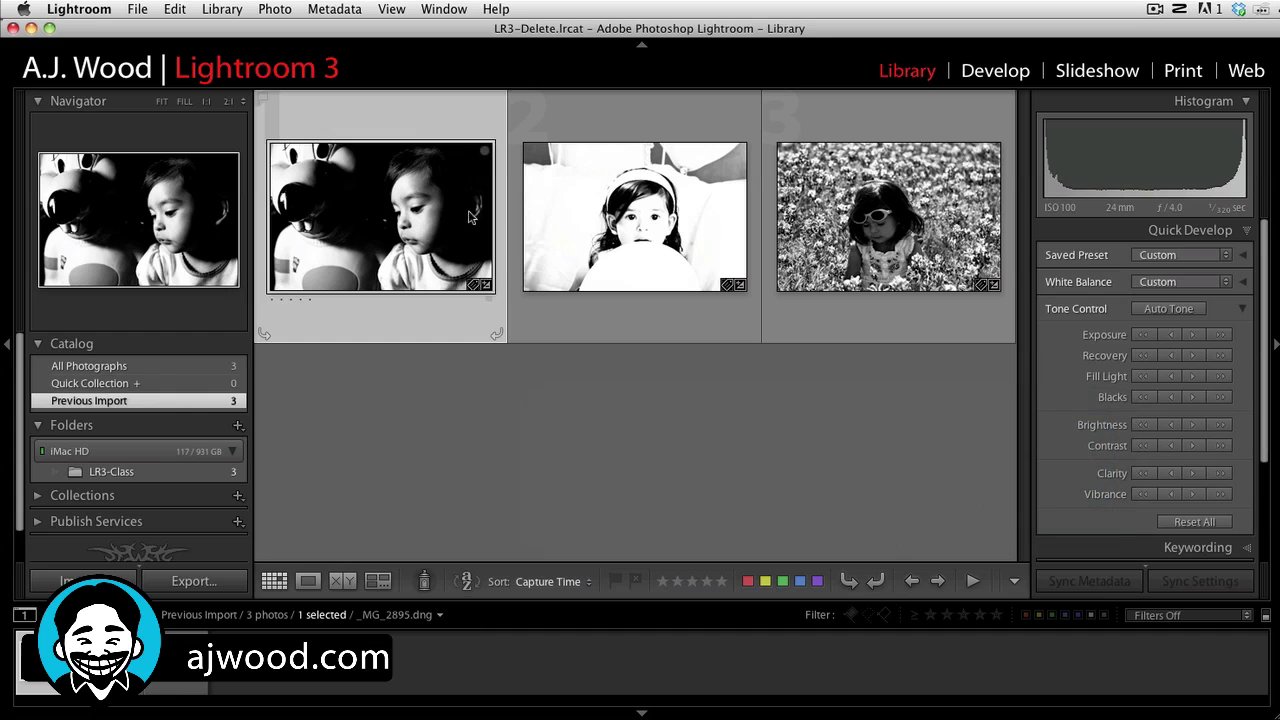
{"action": "left_click", "coordinate": [557, 407]}
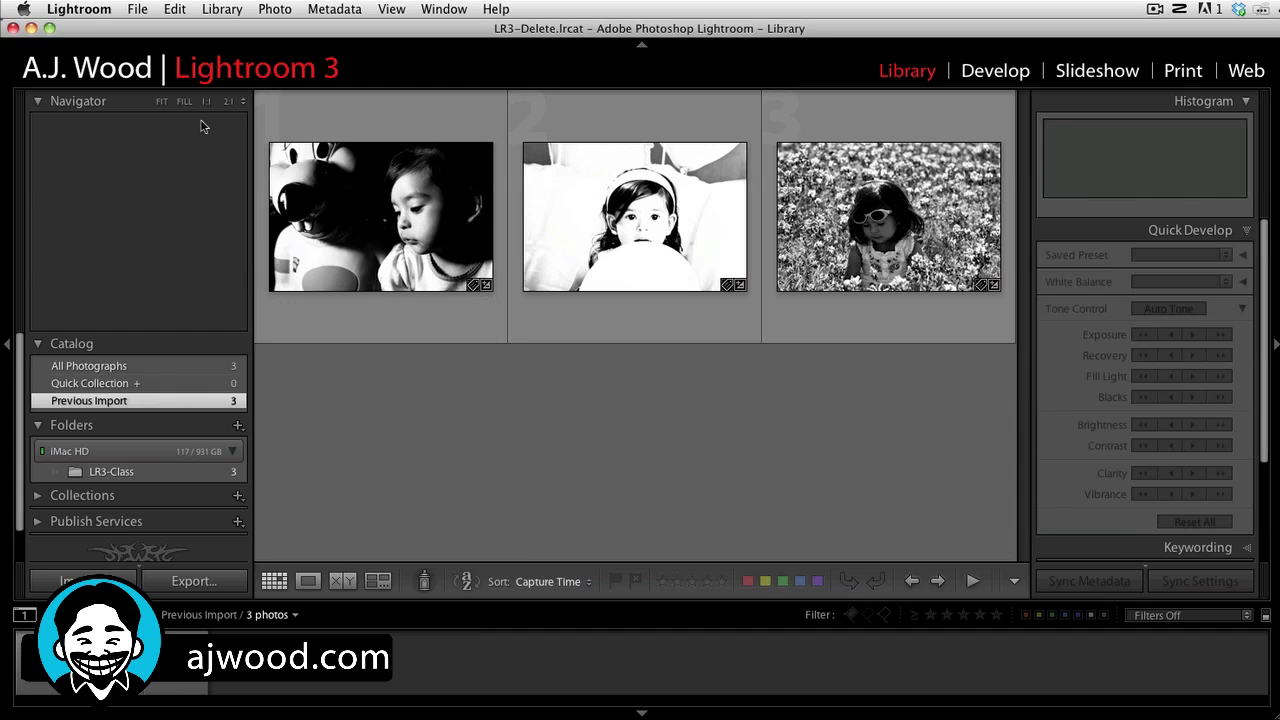
{"action": "left_click", "coordinate": [87, 10]}
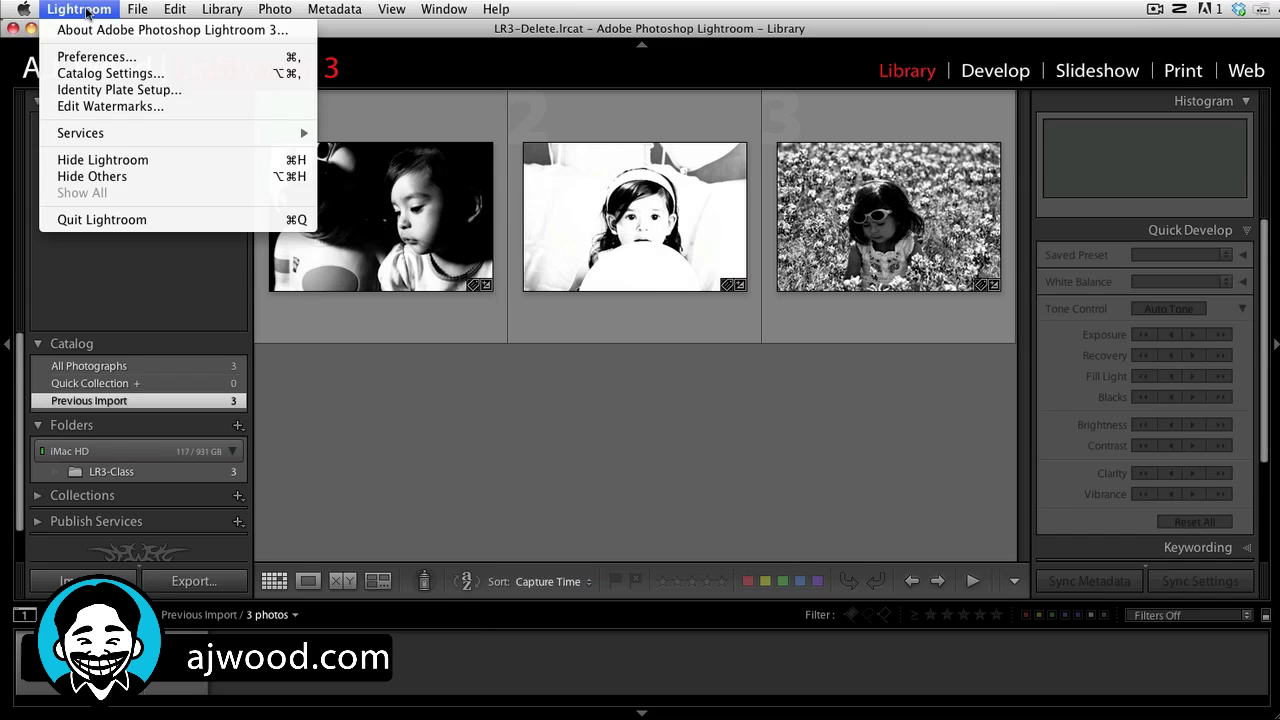
{"action": "left_click", "coordinate": [96, 74]}
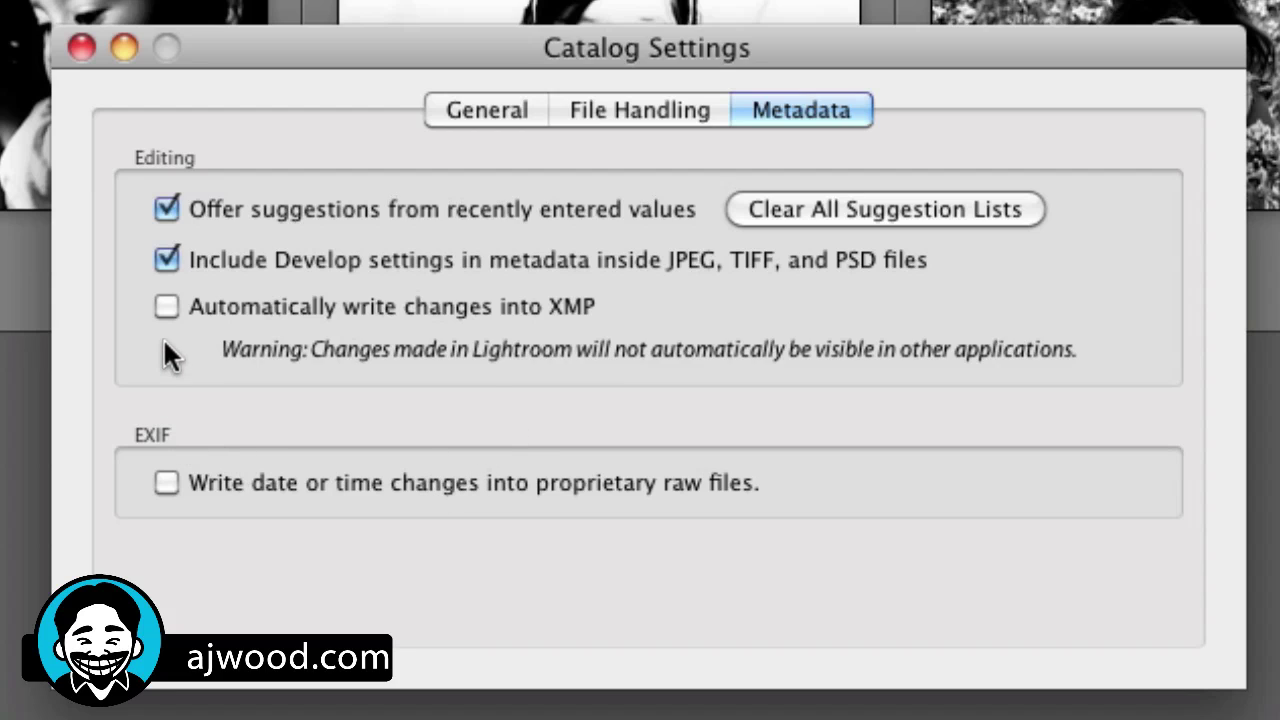
{"action": "left_click", "coordinate": [167, 305]}
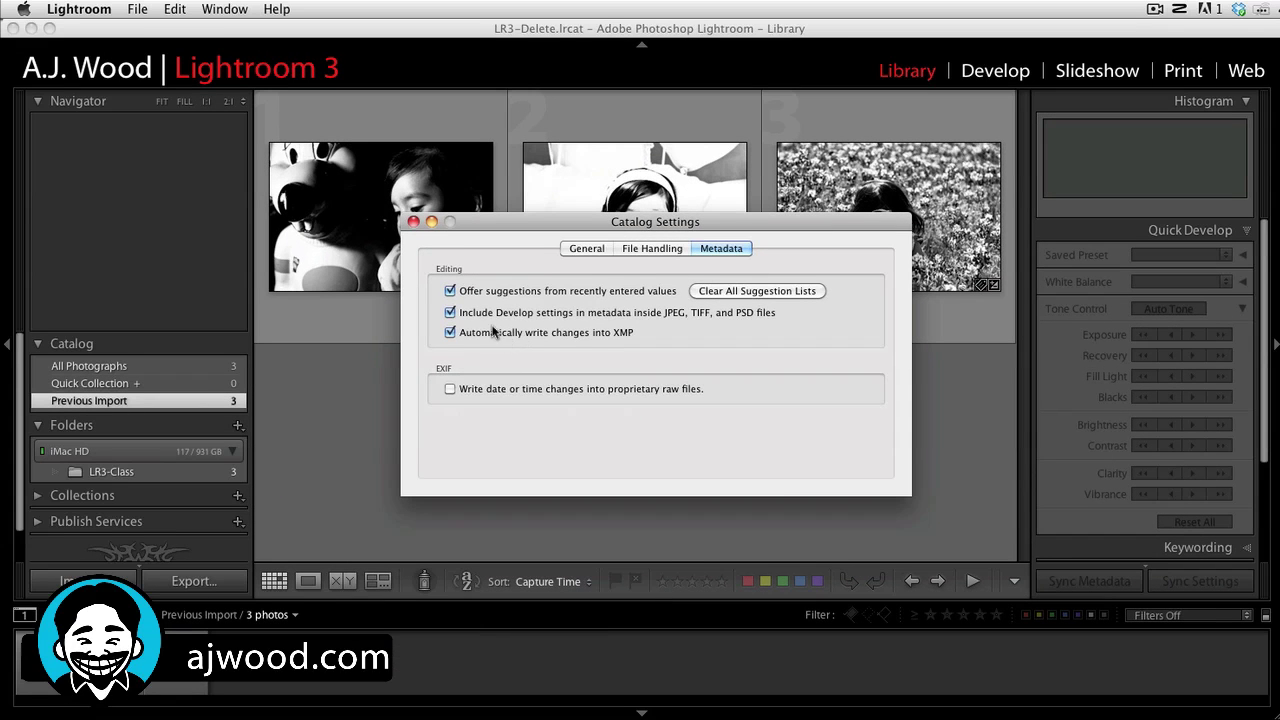
{"action": "left_click", "coordinate": [413, 222]}
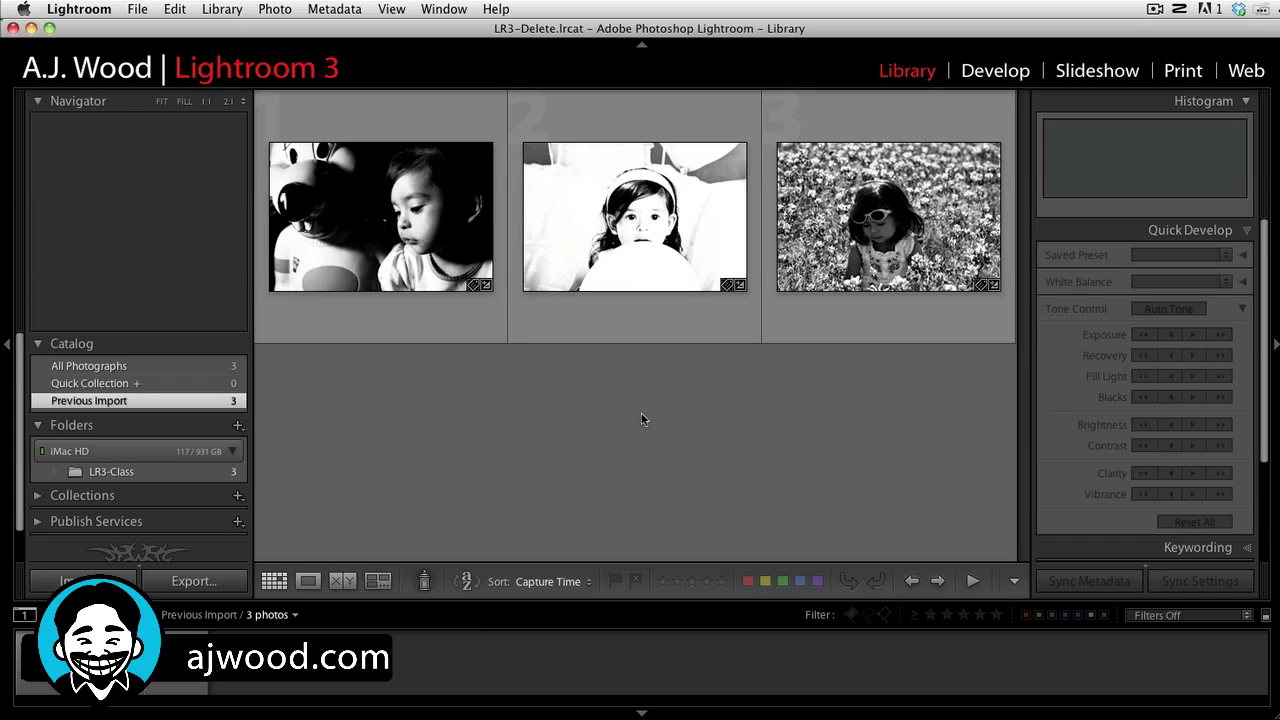
Step: Apply B&W Filter - Blue Filter, then a blue-toned B&W Creative preset, to all three photos
{"action": "key", "text": "super+Tab"}
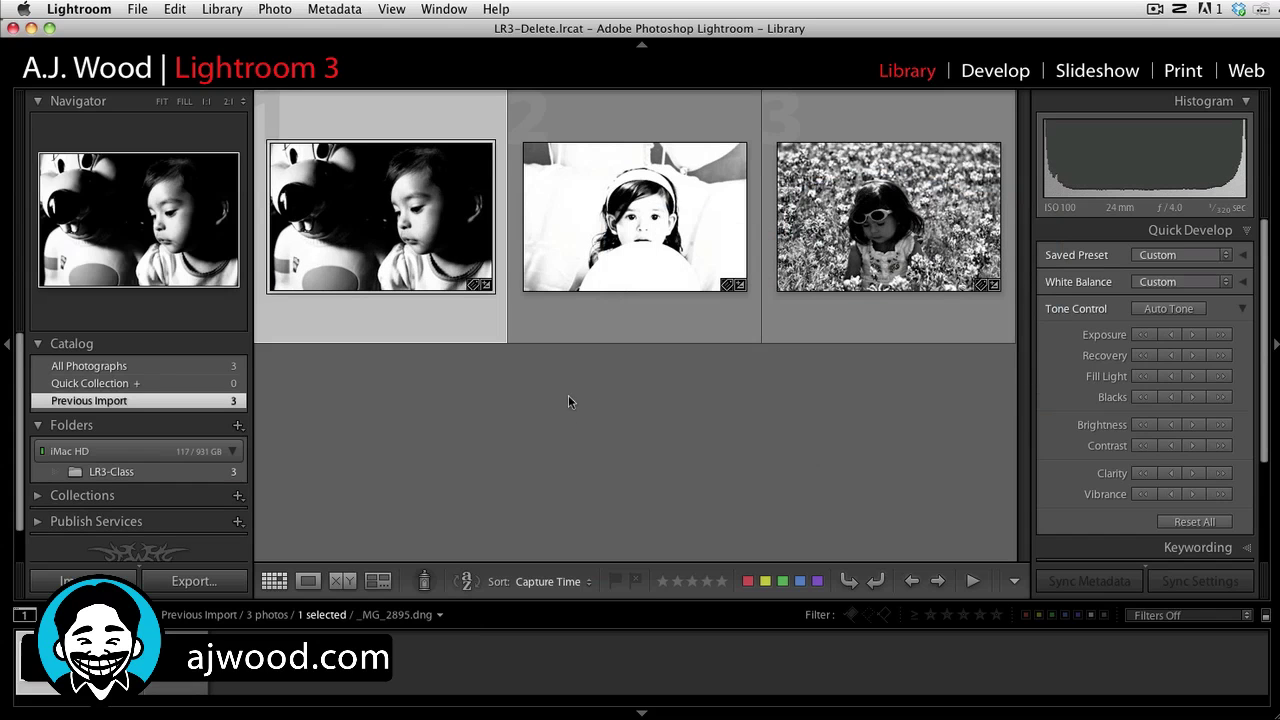
{"action": "left_click", "coordinate": [933, 412]}
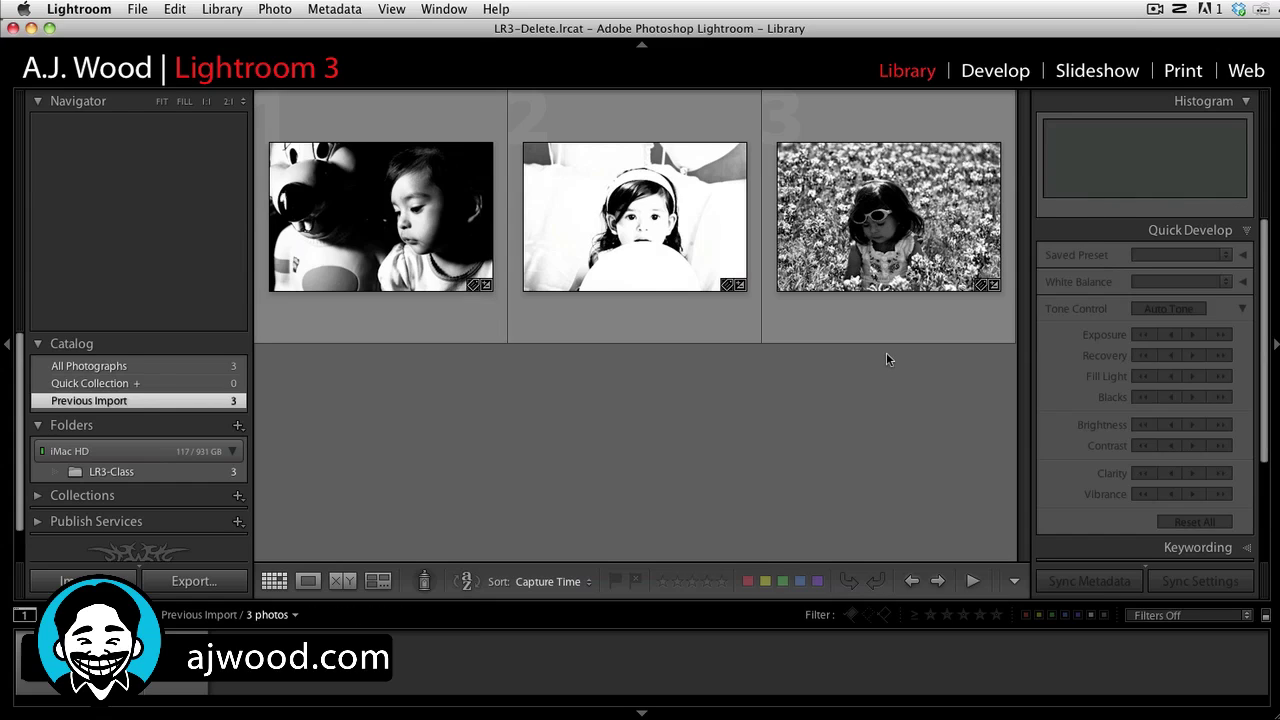
{"action": "key", "text": "super+a"}
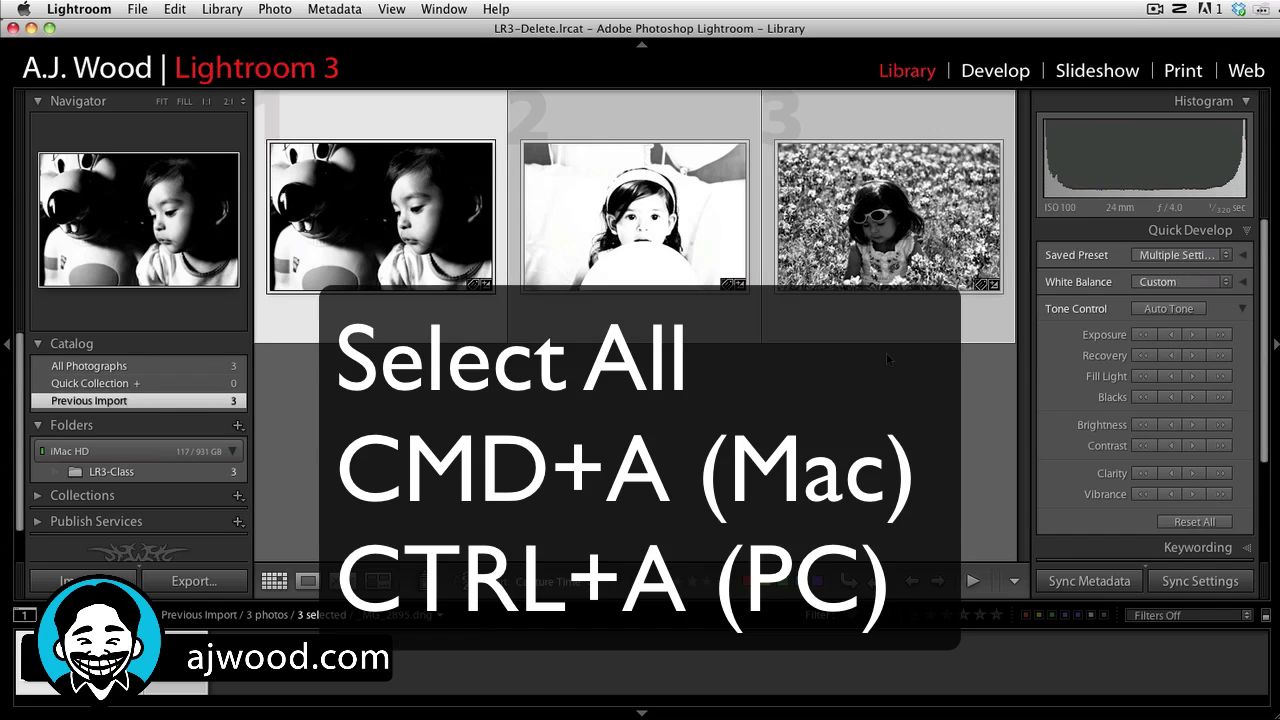
{"action": "left_click", "coordinate": [1224, 257]}
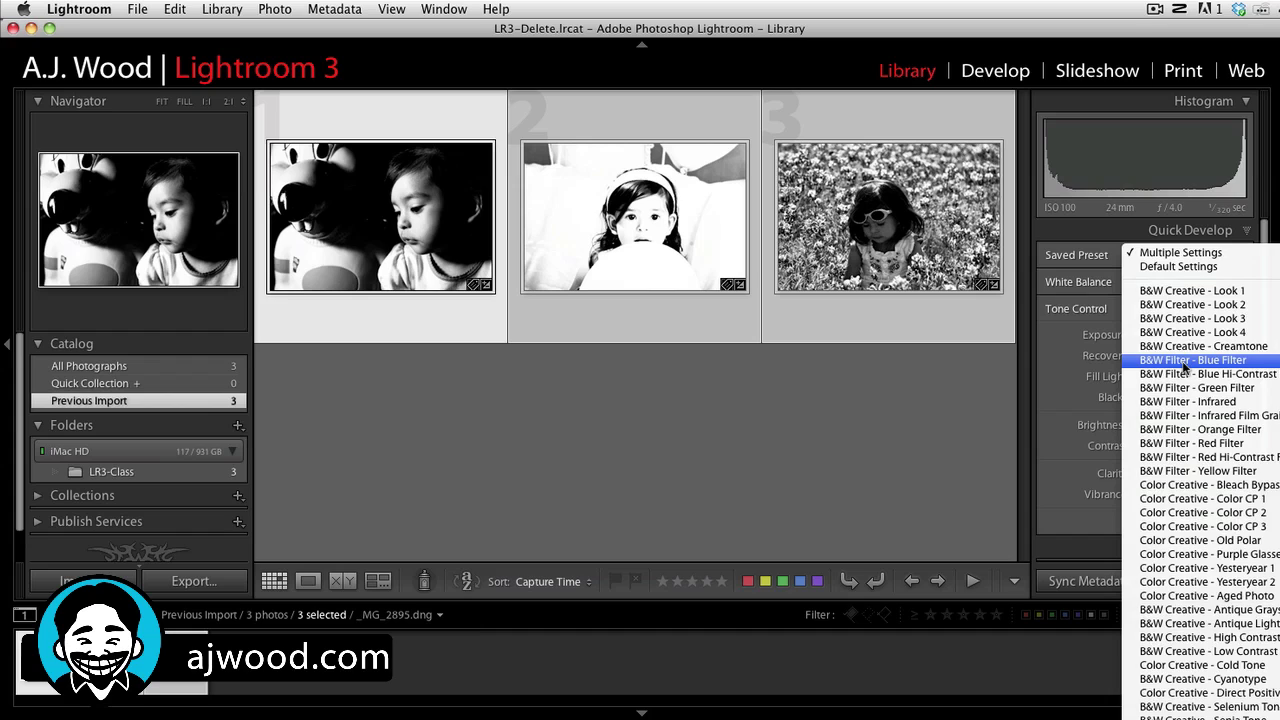
{"action": "left_click", "coordinate": [1185, 361]}
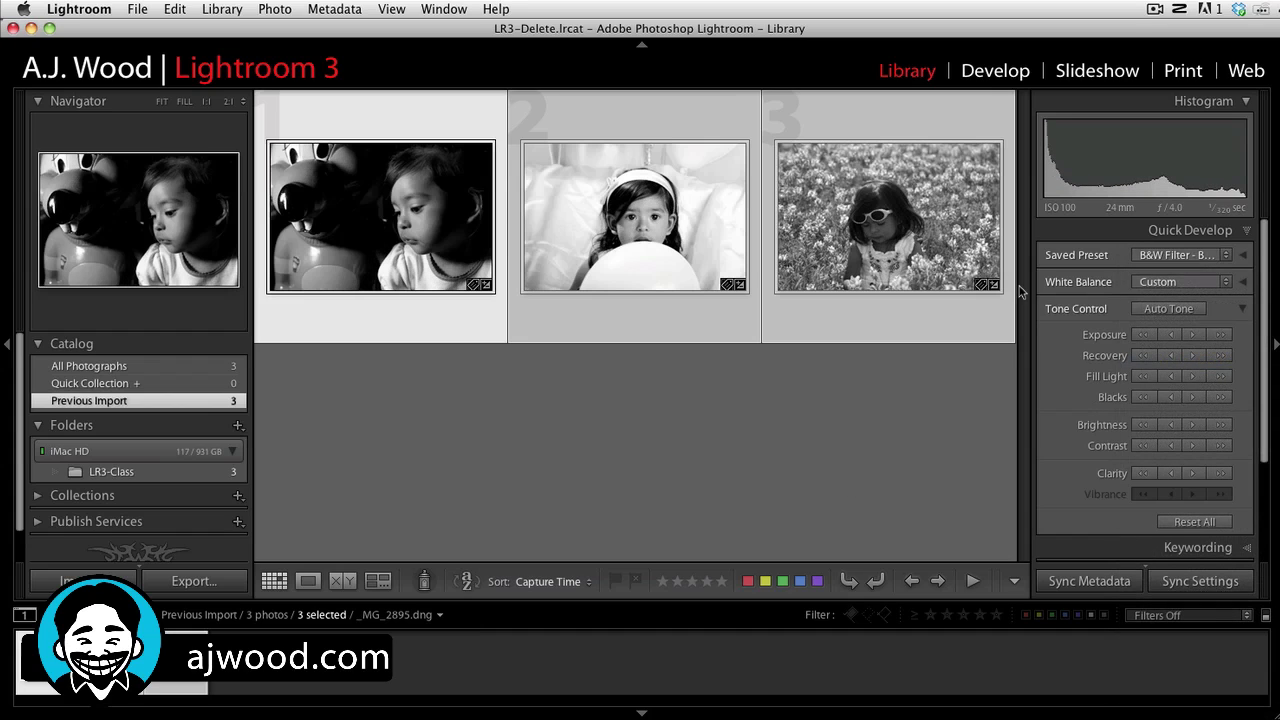
{"action": "left_click", "coordinate": [1203, 256]}
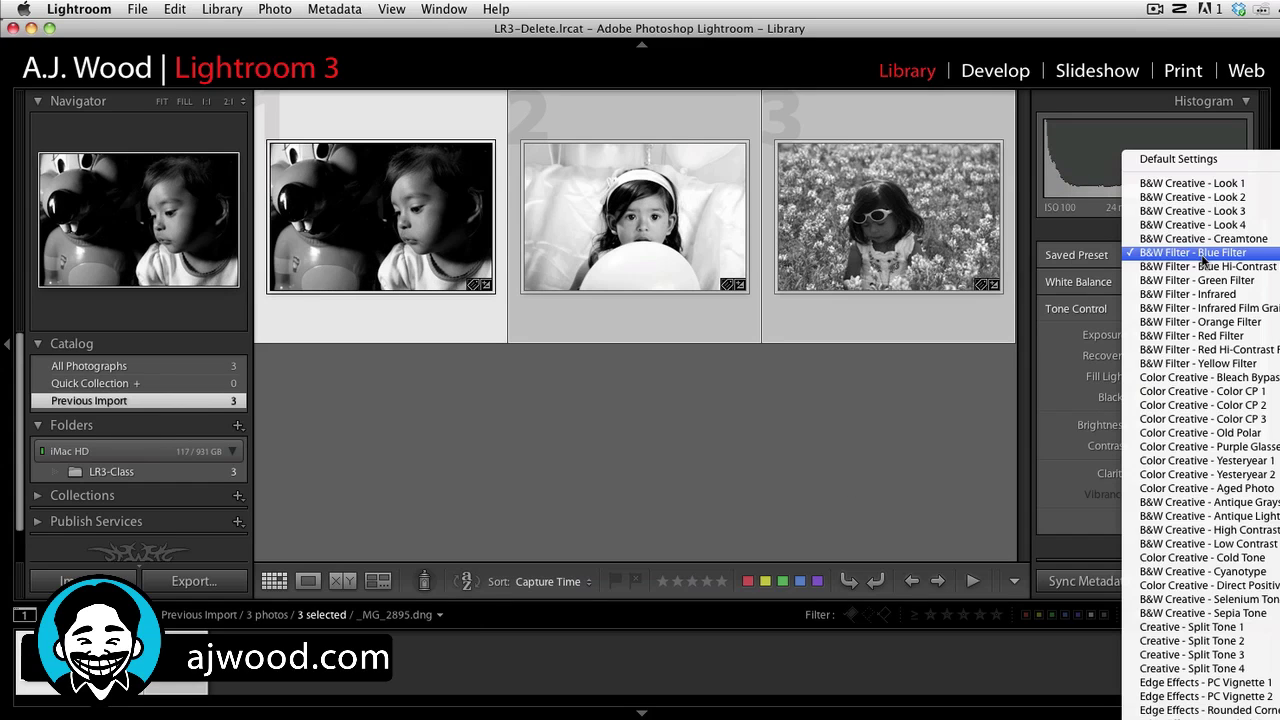
{"action": "left_click", "coordinate": [1193, 557]}
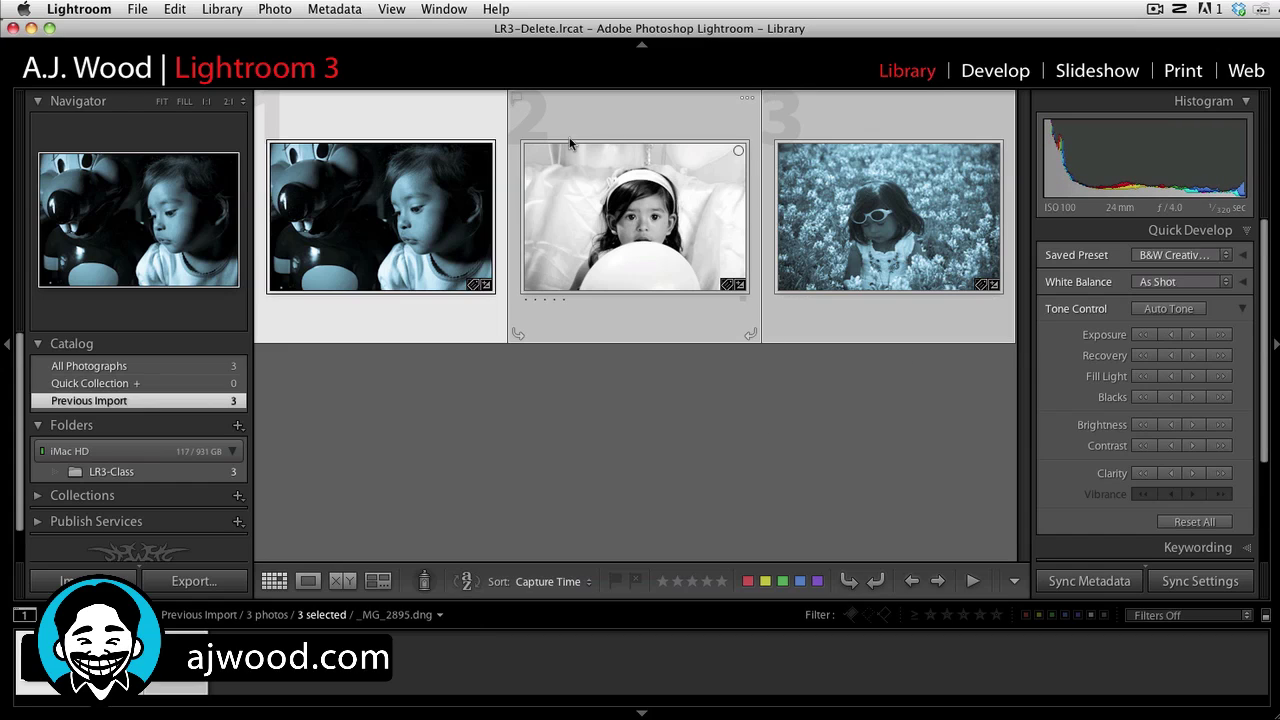
{"action": "left_click", "coordinate": [661, 240]}
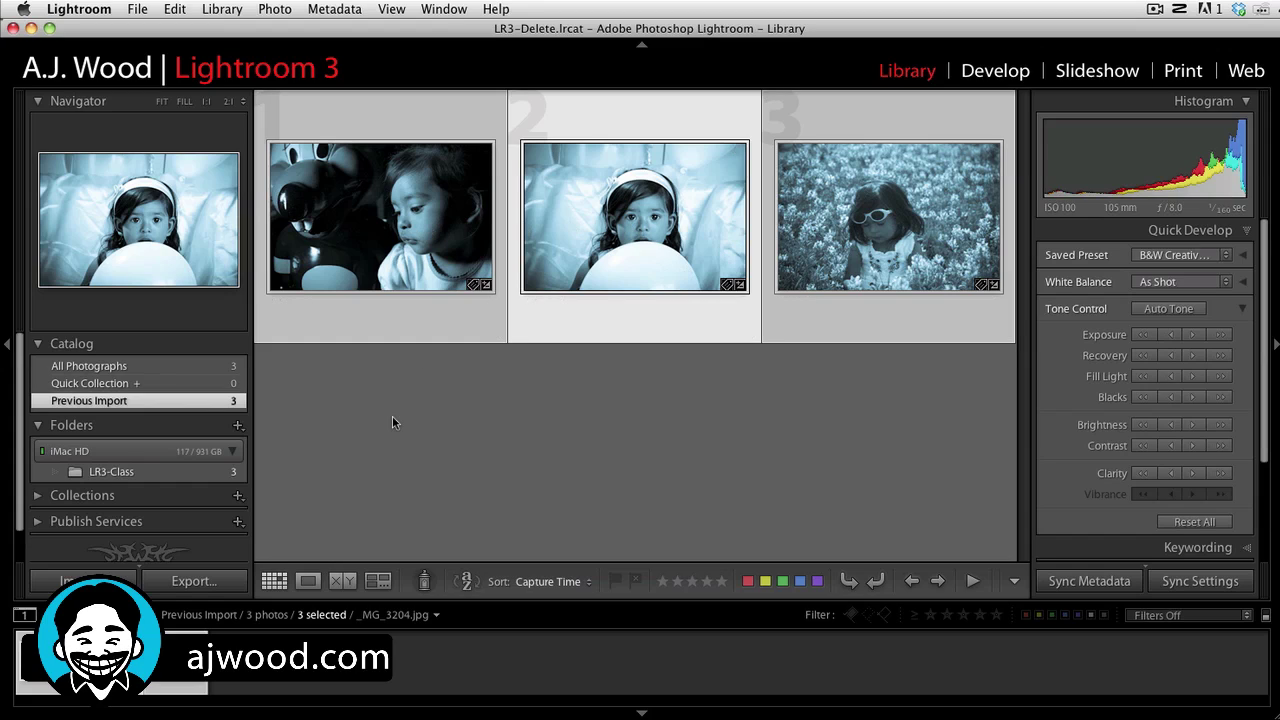
Step: Switch to Bridge to see the blue-toned photos and the new _MG_3437.xmp sidecar
{"action": "key", "text": "super+Tab"}
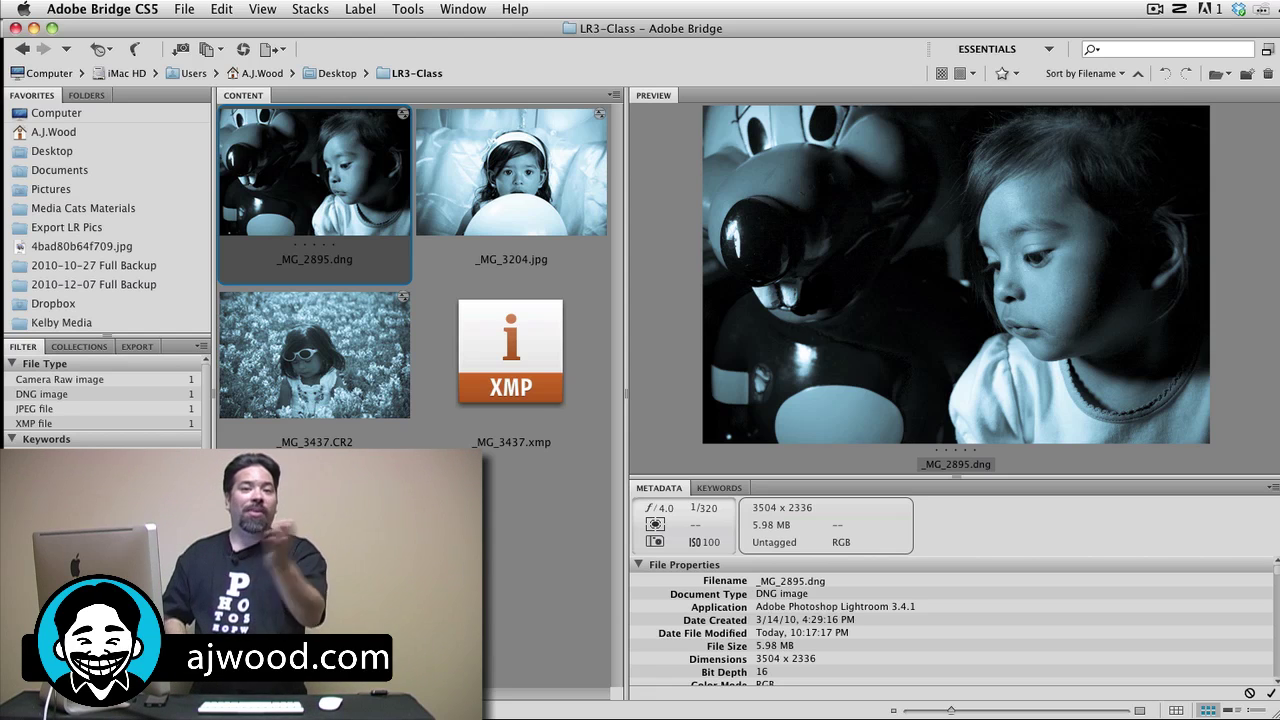
Step: Open _MG_3437.CR2 in Camera Raw from Bridge
{"action": "left_click", "coordinate": [430, 541]}
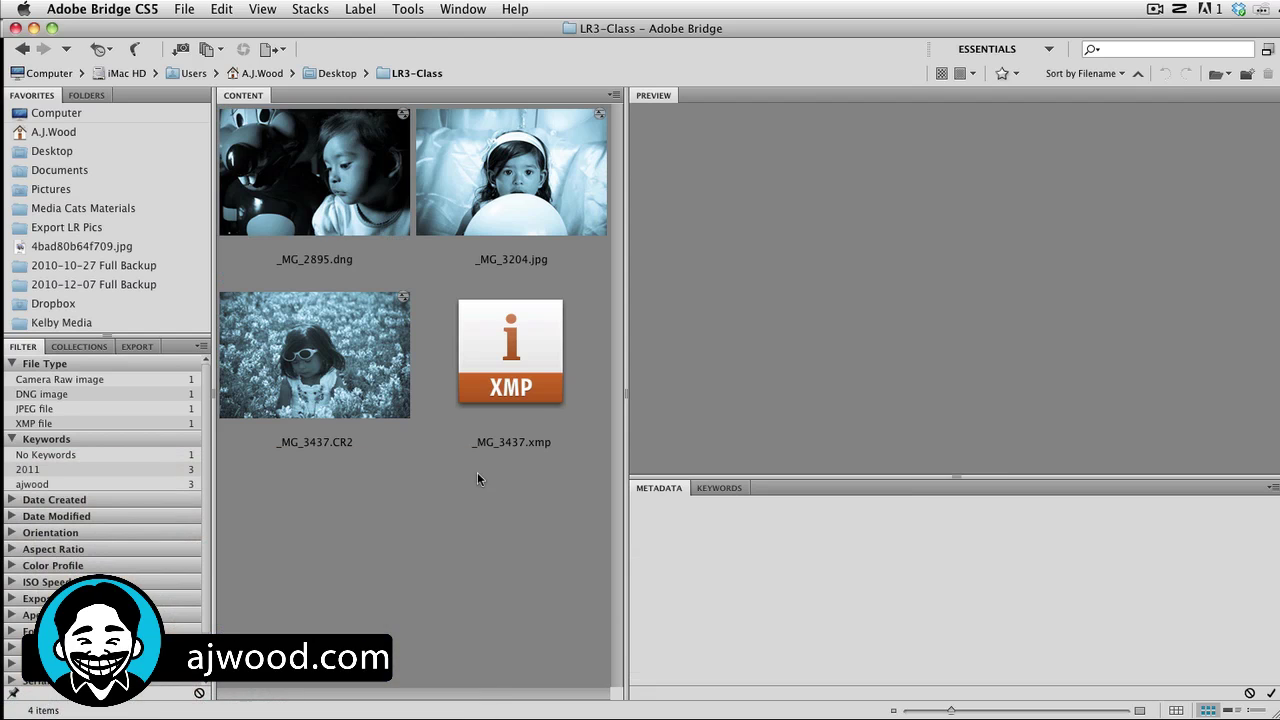
{"action": "left_click", "coordinate": [316, 365]}
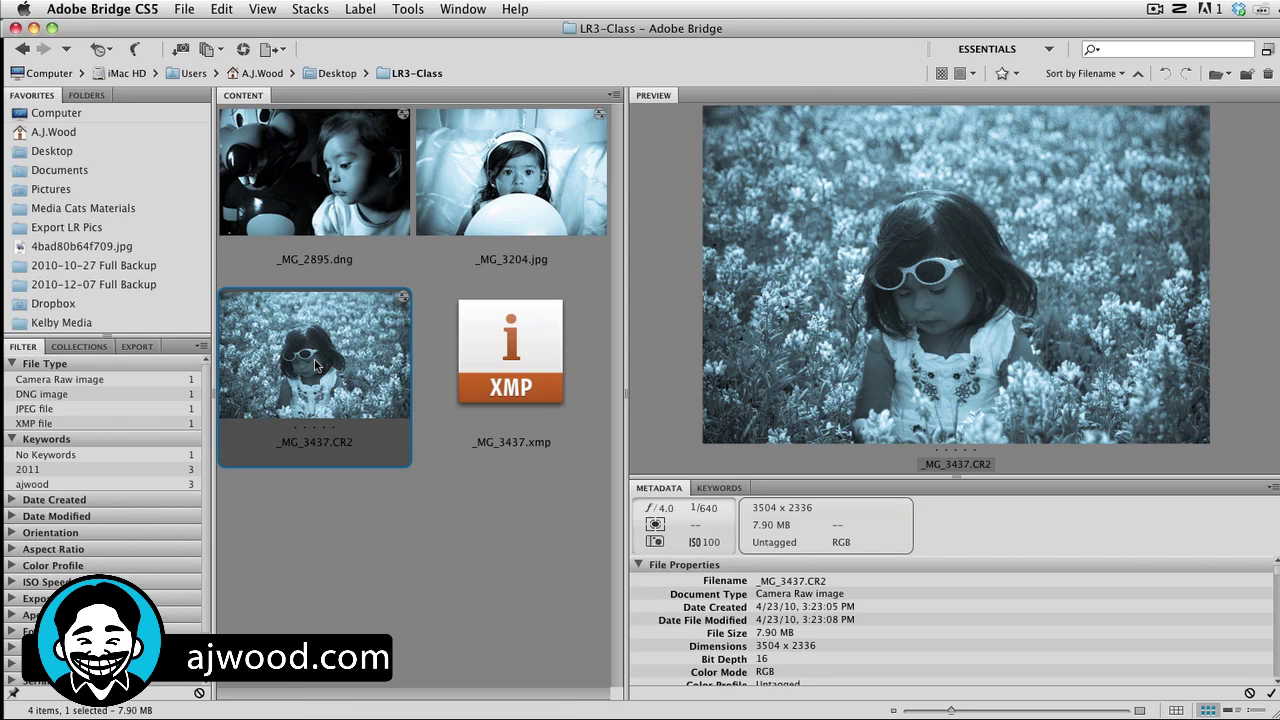
{"action": "right_click", "coordinate": [316, 365]}
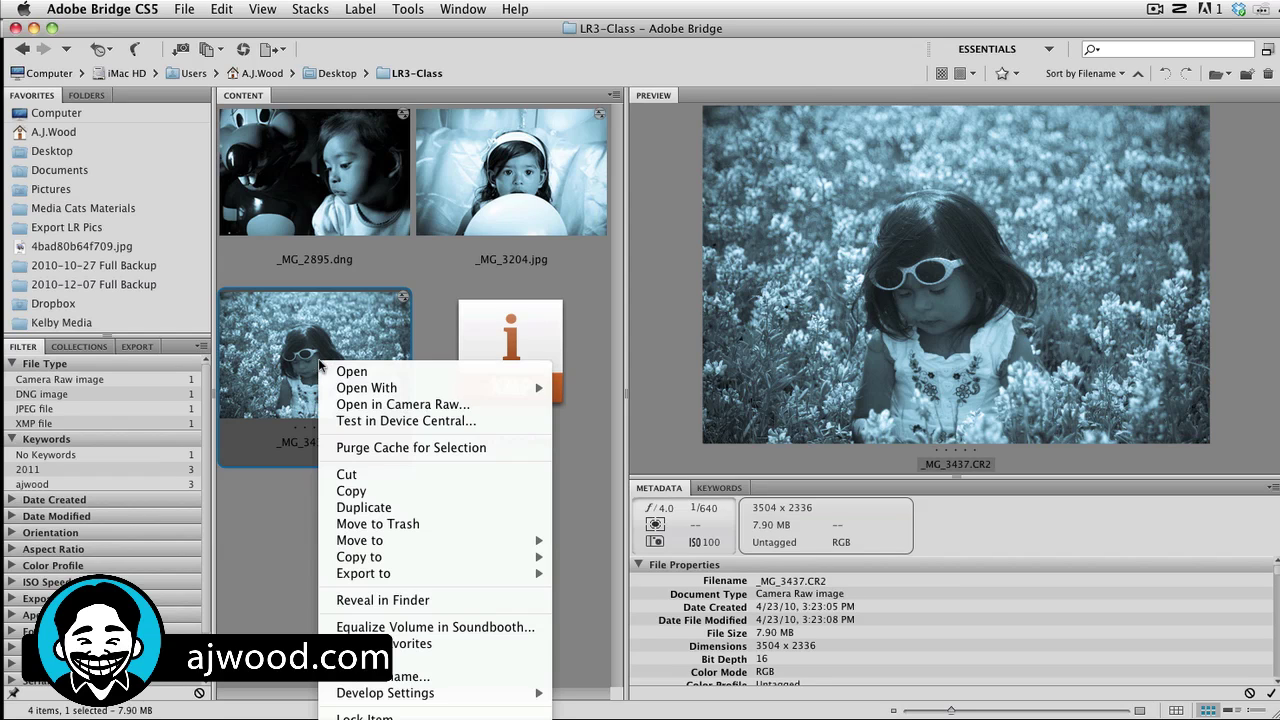
{"action": "left_click", "coordinate": [375, 405]}
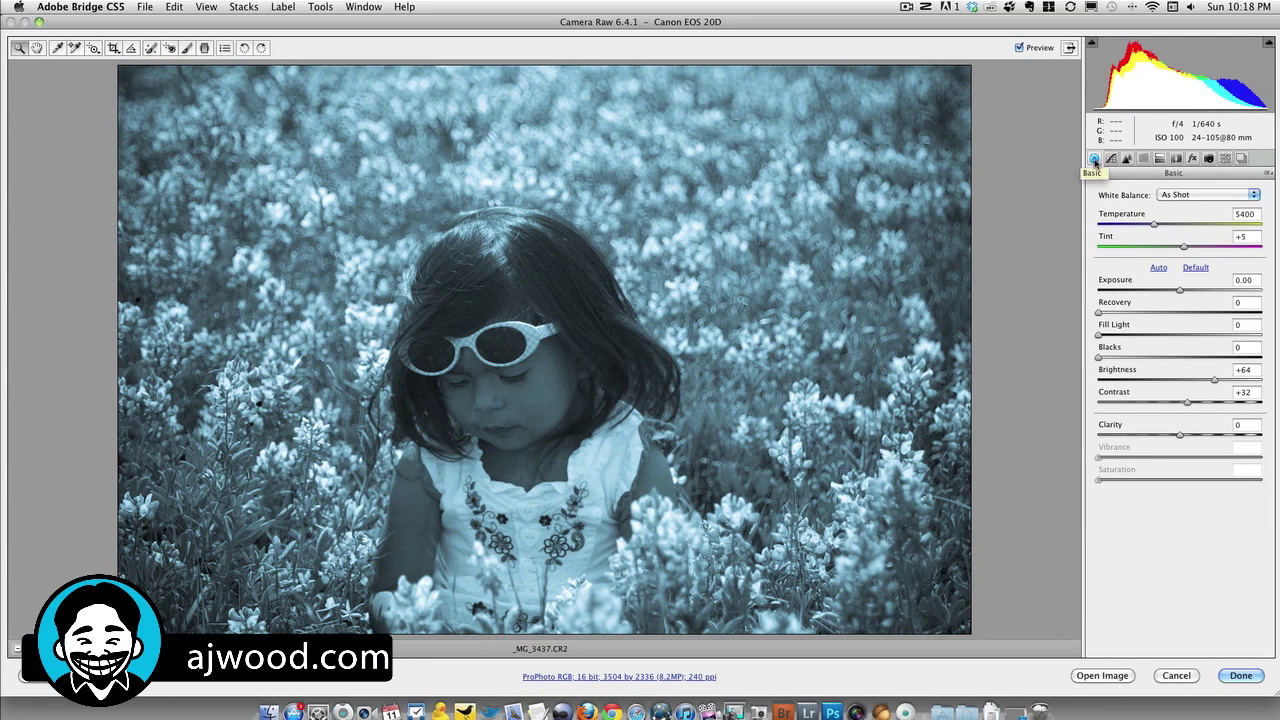
Step: Set Split Toning highlight Saturation to 0 and uncheck Convert to Grayscale
{"action": "left_click", "coordinate": [1158, 159]}
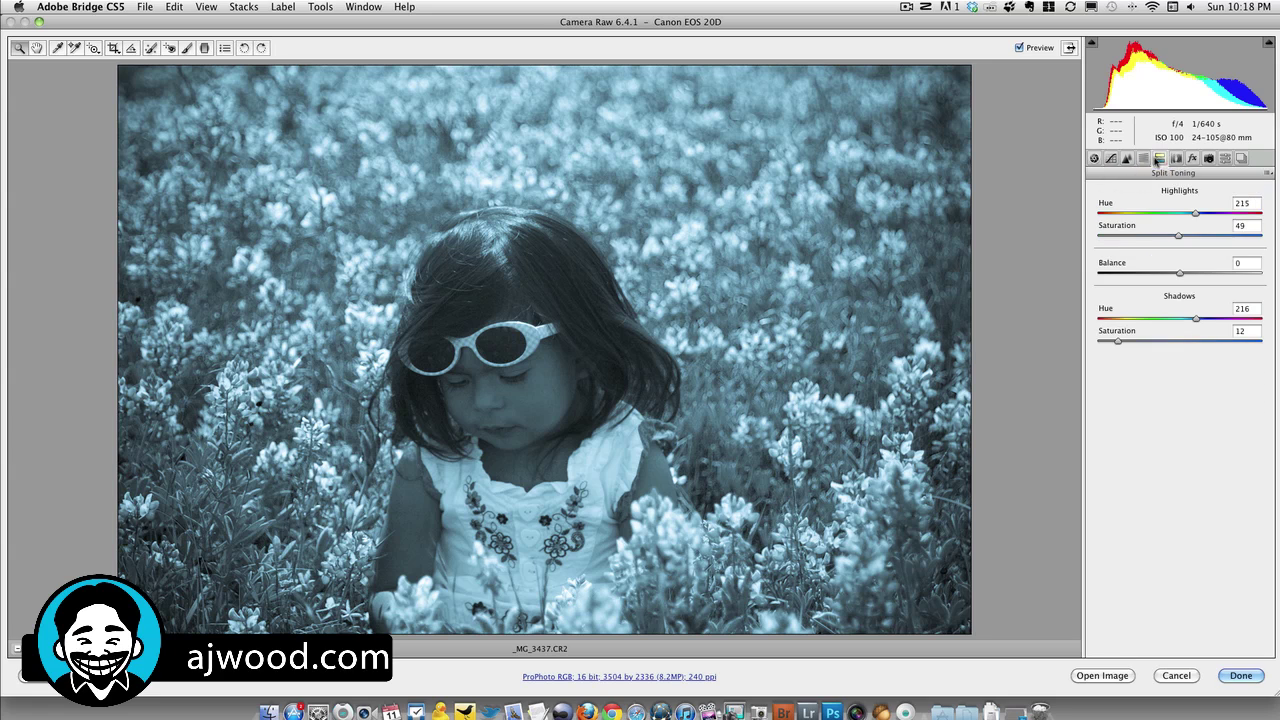
{"action": "left_click_drag", "start_coordinate": [1178, 236], "coordinate": [1098, 238]}
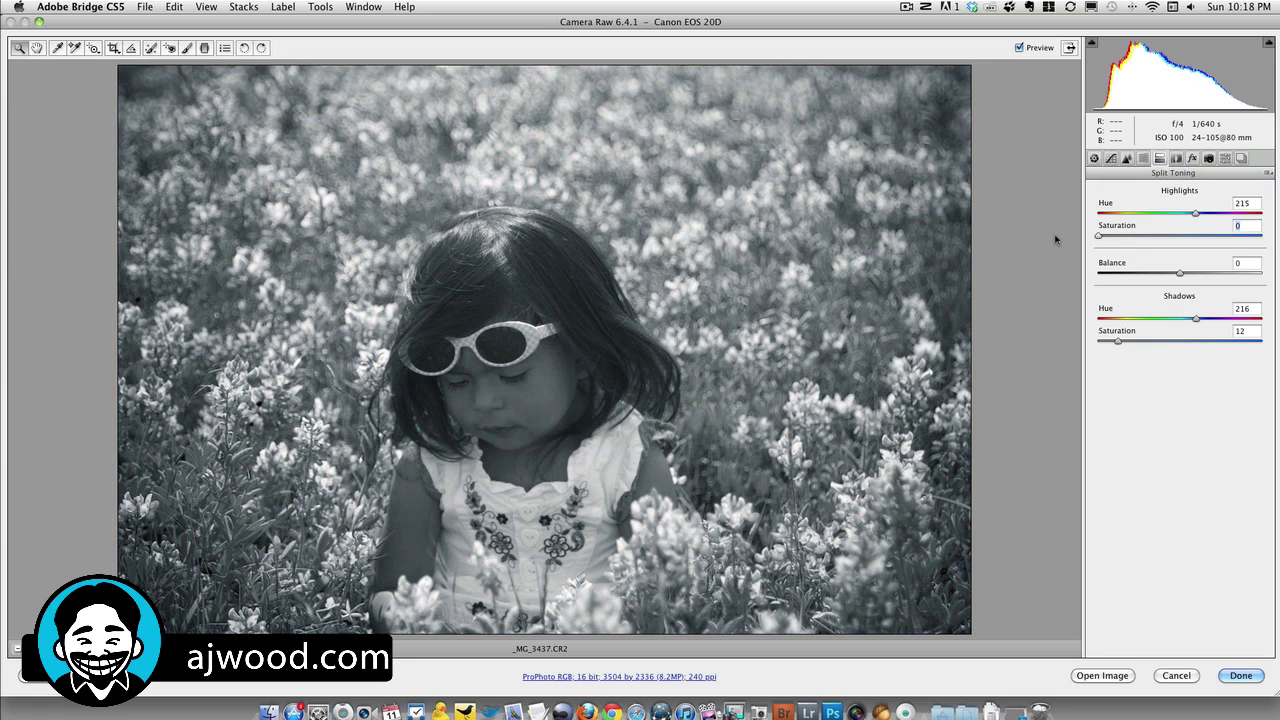
{"action": "left_click", "coordinate": [1144, 159]}
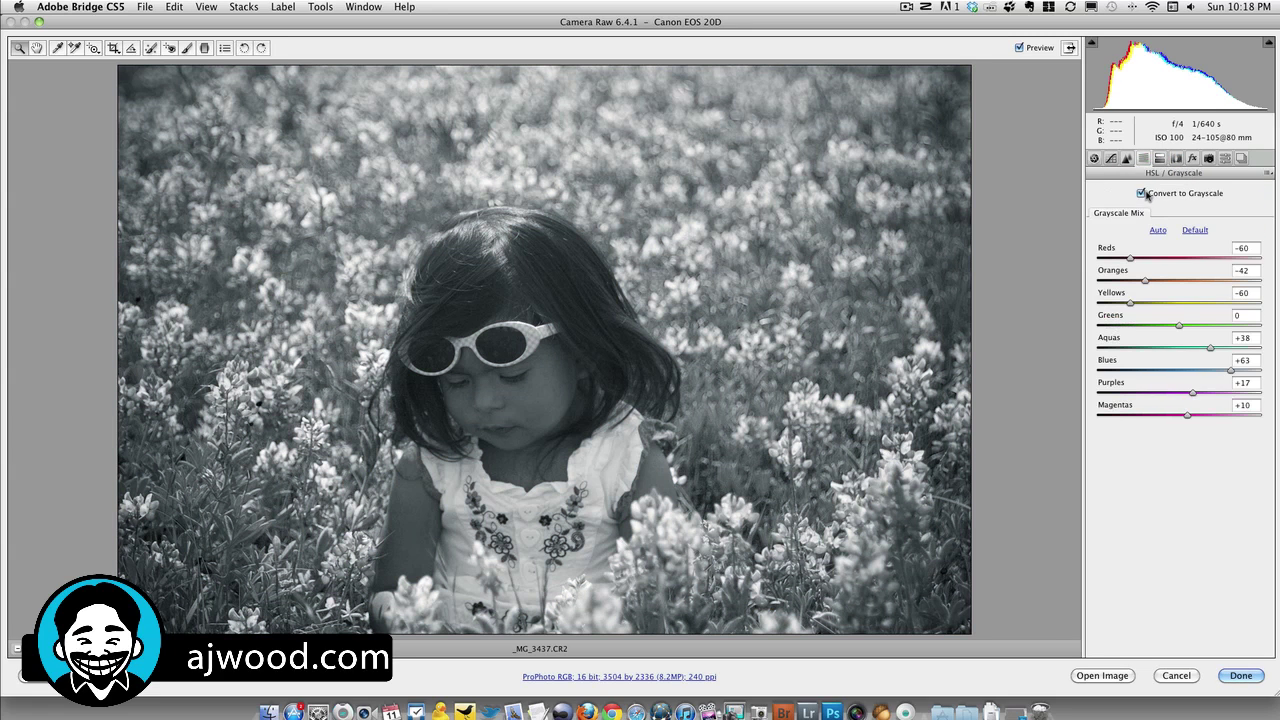
{"action": "left_click", "coordinate": [1142, 193]}
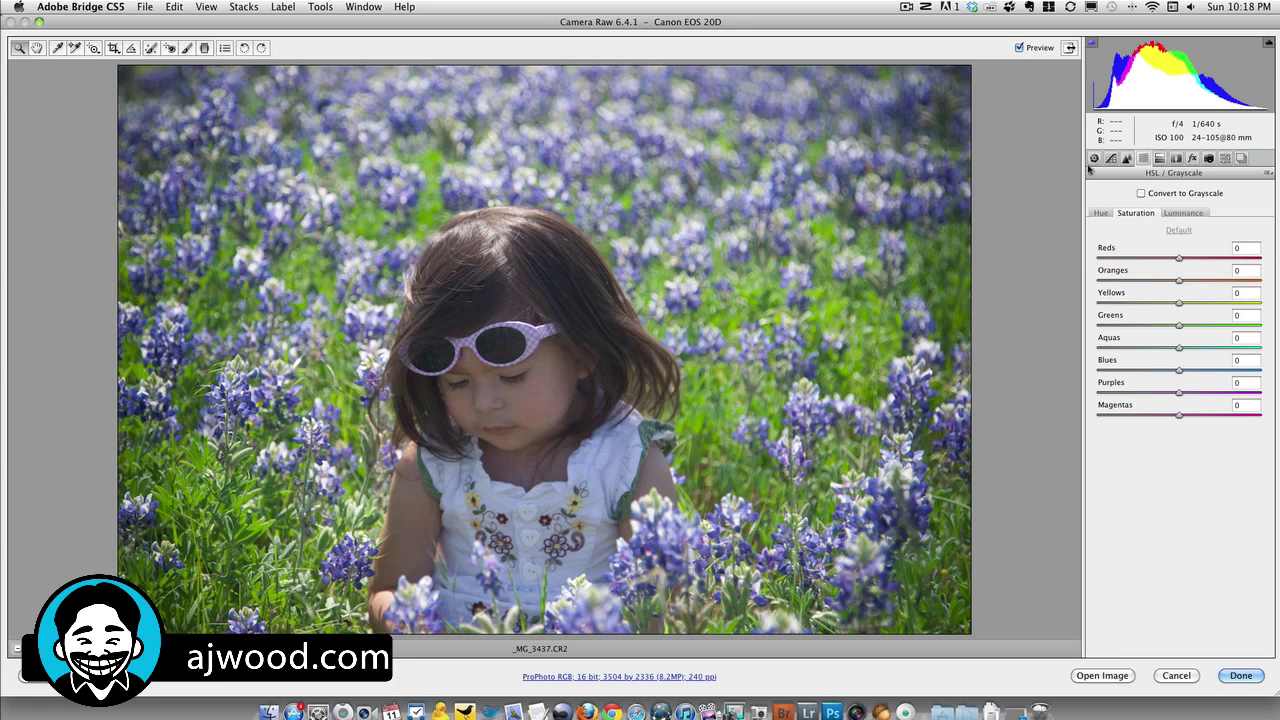
{"action": "left_click", "coordinate": [1093, 159]}
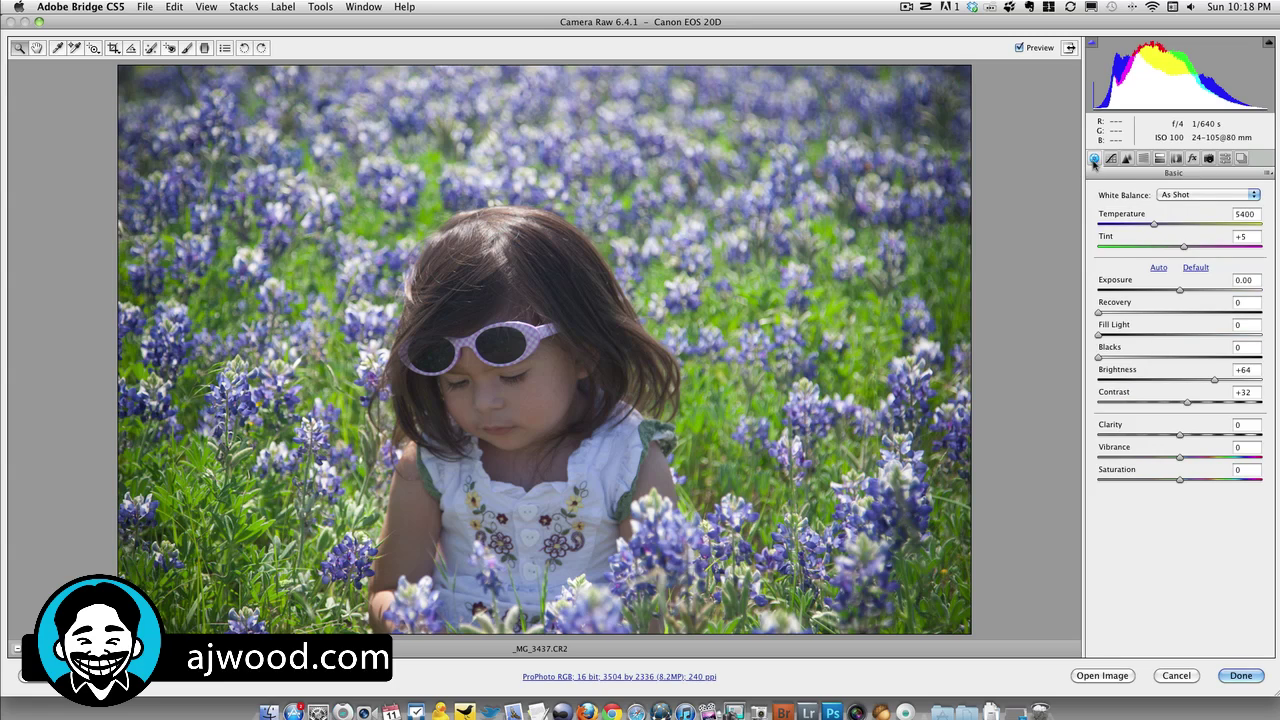
Step: Accept the Camera Raw edit with Done and return to Lightroom
{"action": "left_click", "coordinate": [1239, 676]}
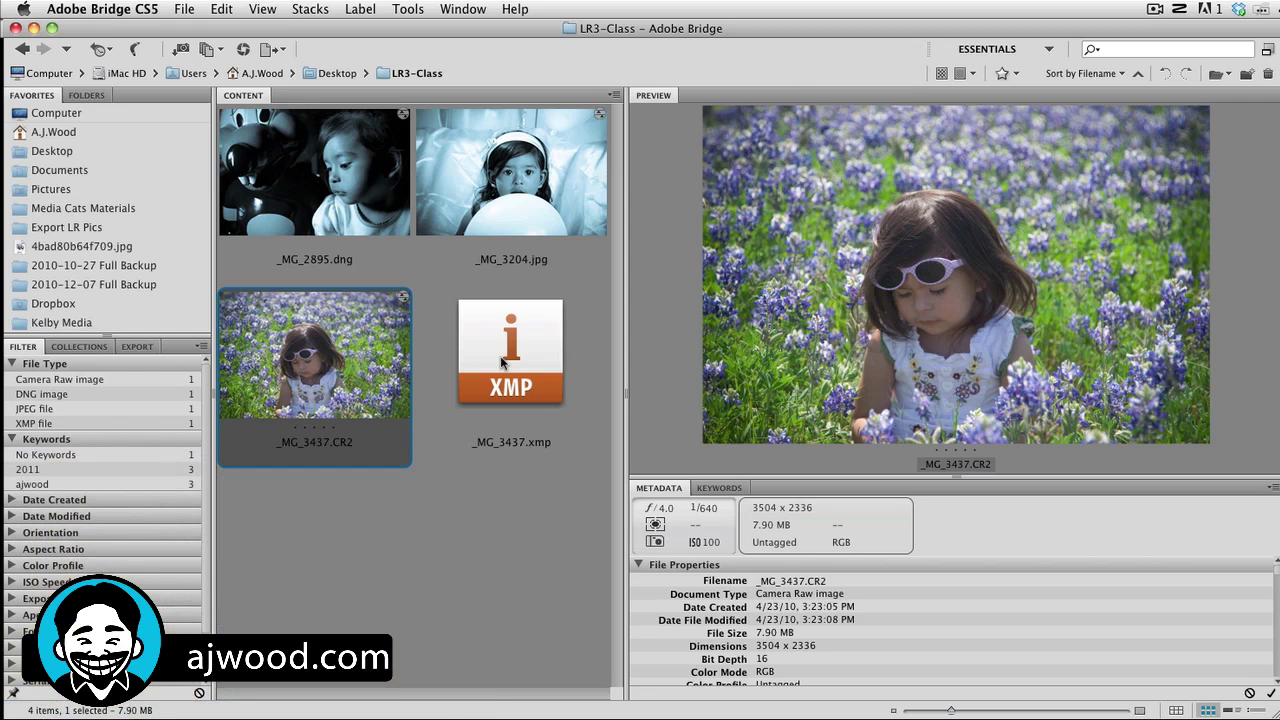
{"action": "key", "text": "super+Tab"}
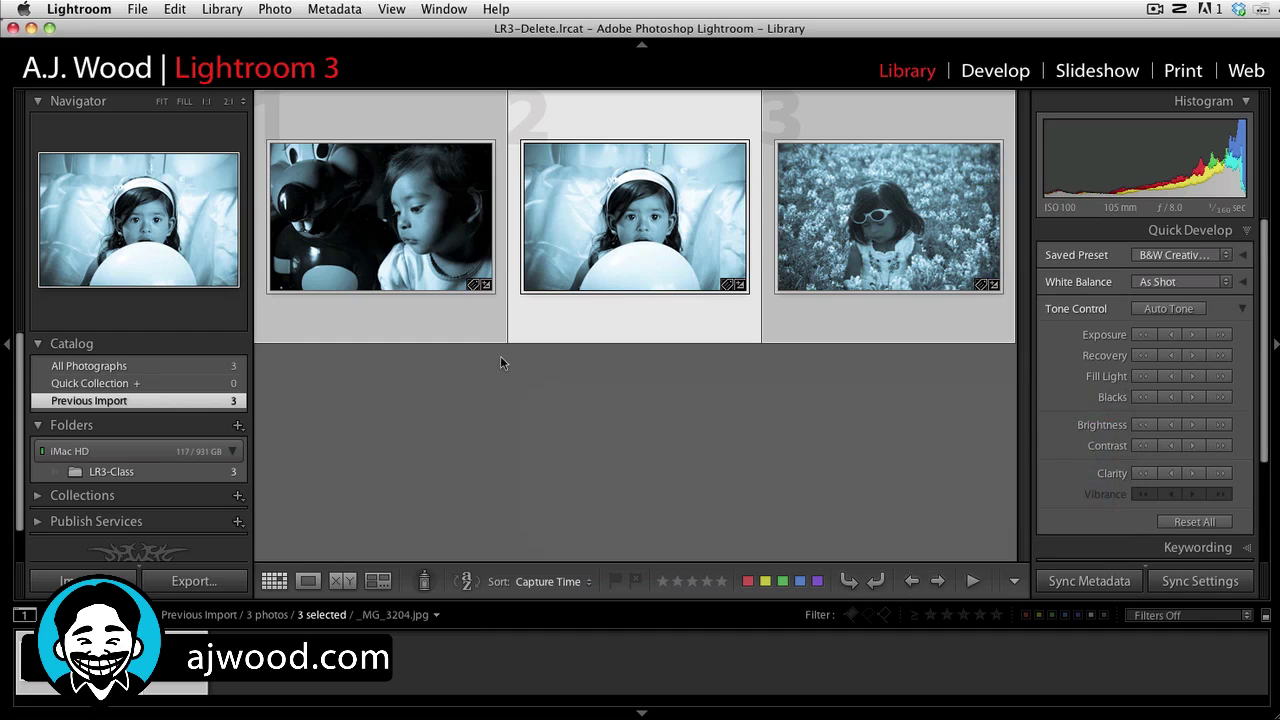
Step: Select only _MG_3437.CR2, the flower-field photo still showing its blue-toned B&W Creative look
{"action": "left_click", "coordinate": [897, 133]}
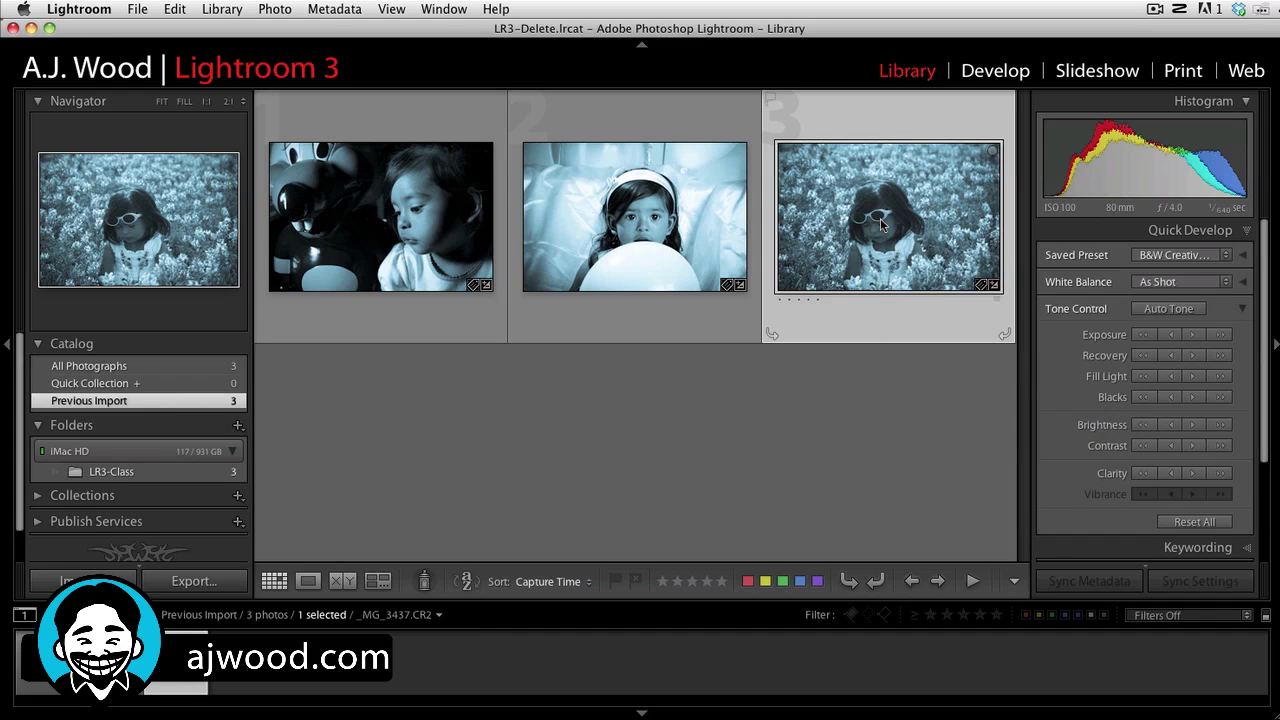
{"action": "mouse_move", "coordinate": [880, 222]}
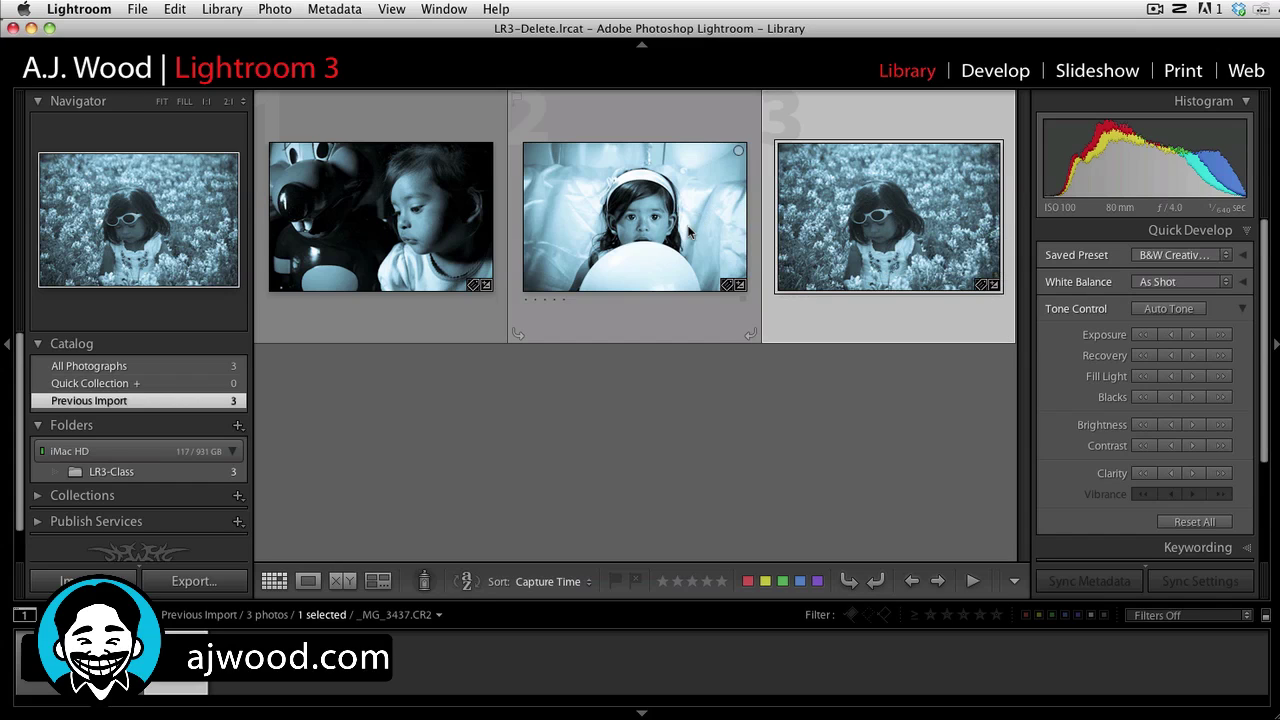
{"action": "left_click", "coordinate": [758, 234]}
{"action": "left_click", "coordinate": [880, 230]}
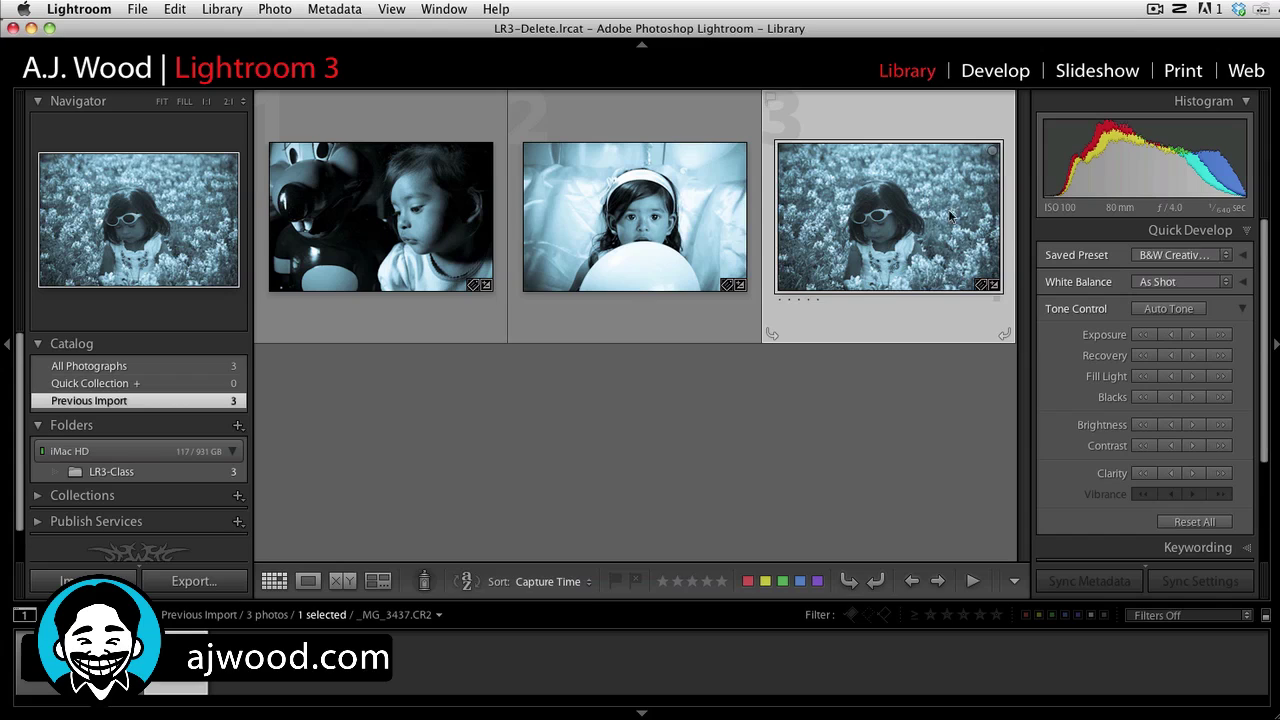
Step: Apply Auto Tone to the flower-field photo, then bring up its metadata-conflict prompt from the thumbnail badge
{"action": "left_click", "coordinate": [1194, 335]}
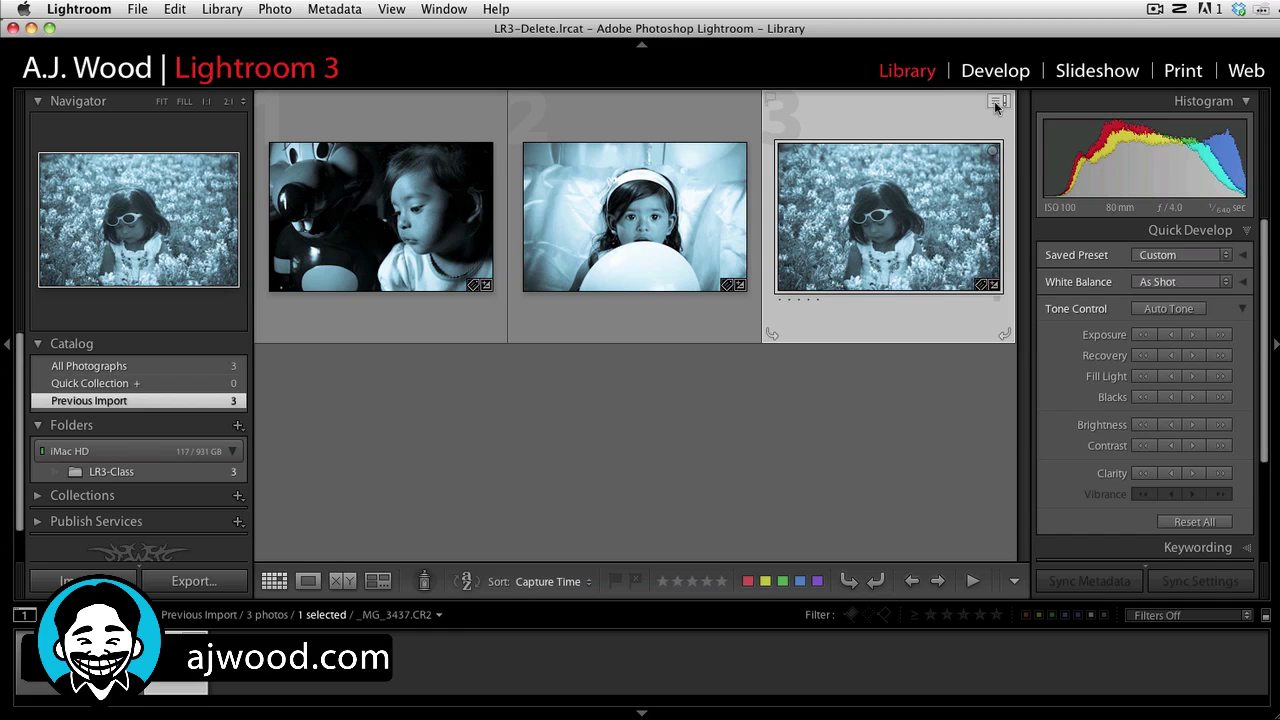
{"action": "mouse_move", "coordinate": [996, 107]}
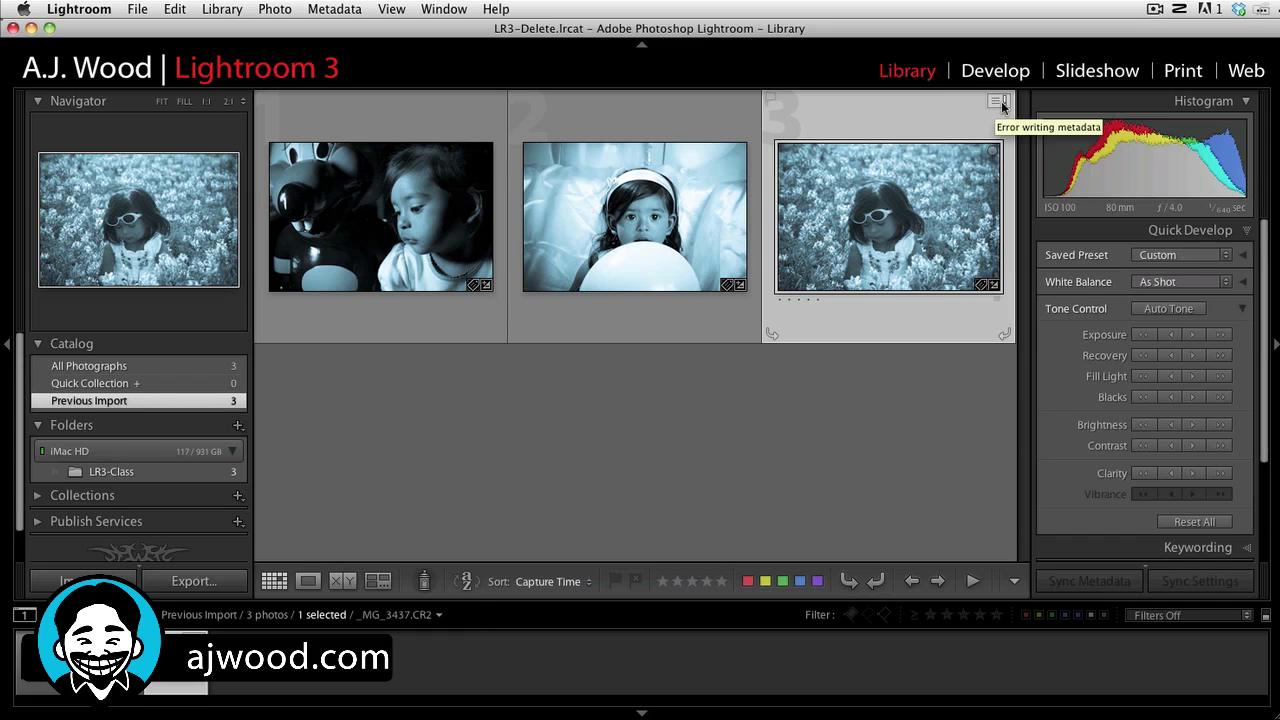
{"action": "left_click", "coordinate": [1002, 104]}
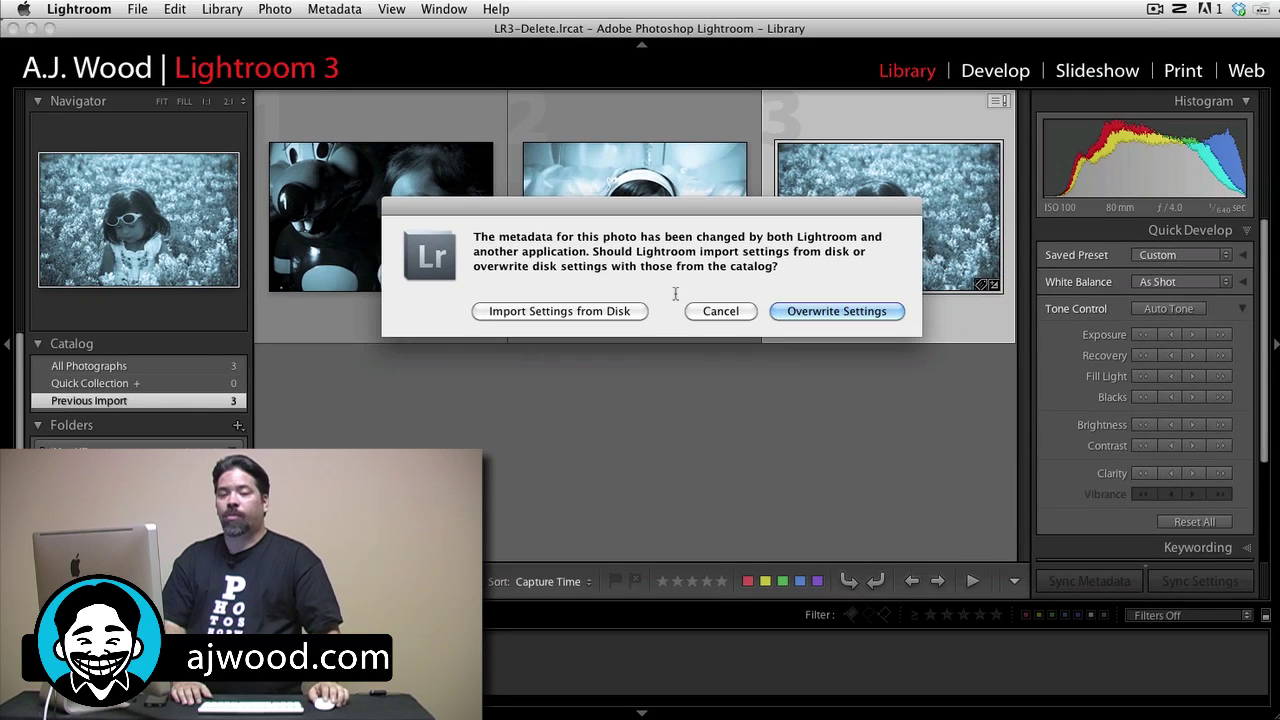
Step: Import _MG_3437.CR2's settings from disk to restore full colour, then show Metadata's Read Metadata from File
{"action": "left_click", "coordinate": [605, 313]}
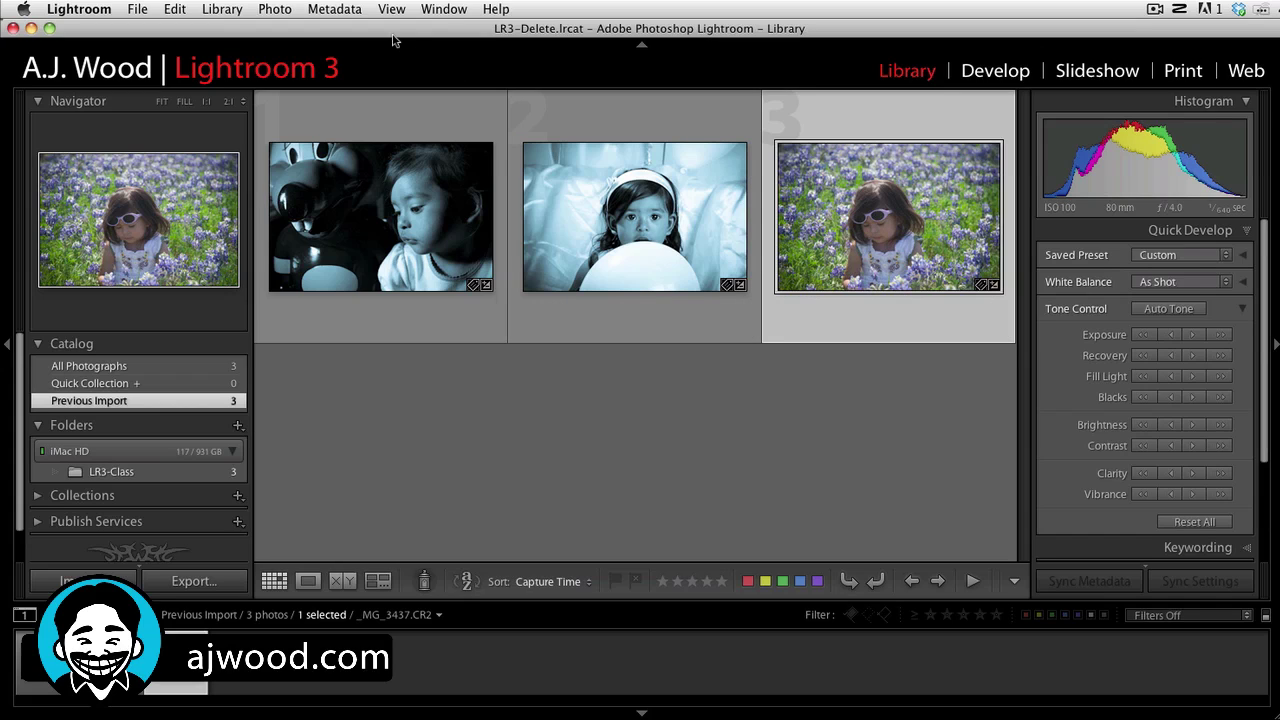
{"action": "left_click", "coordinate": [336, 10]}
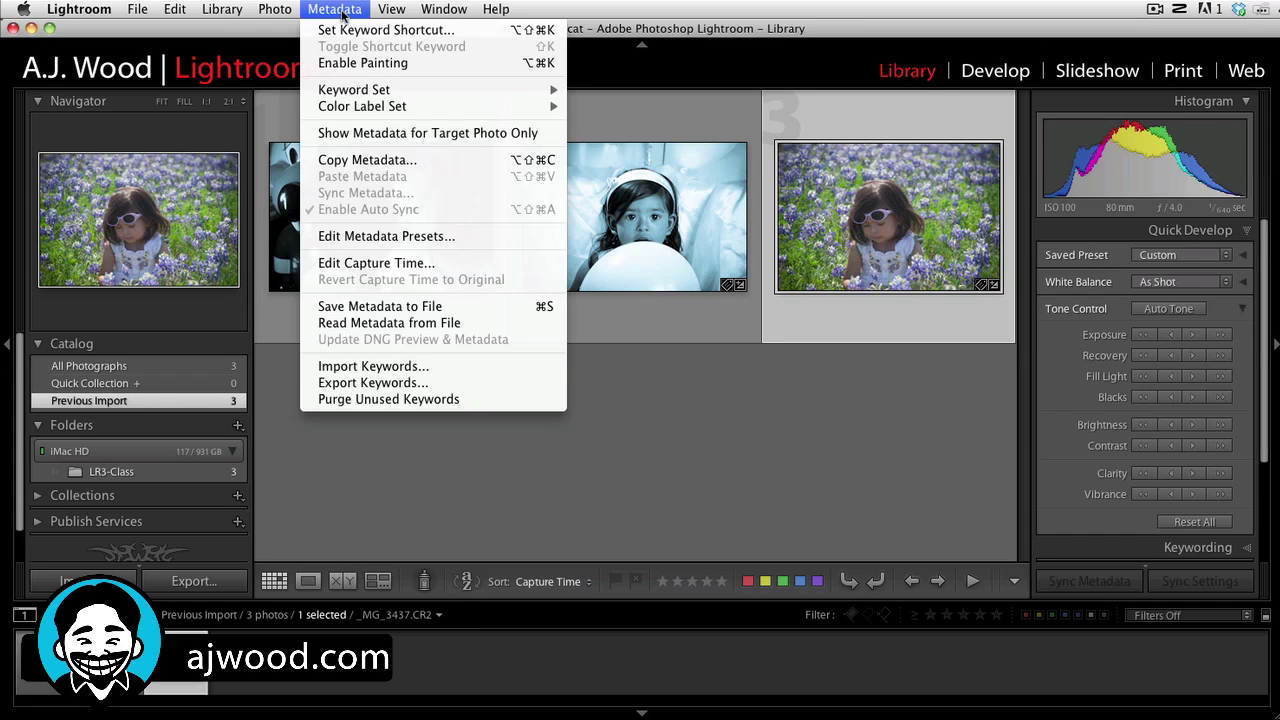